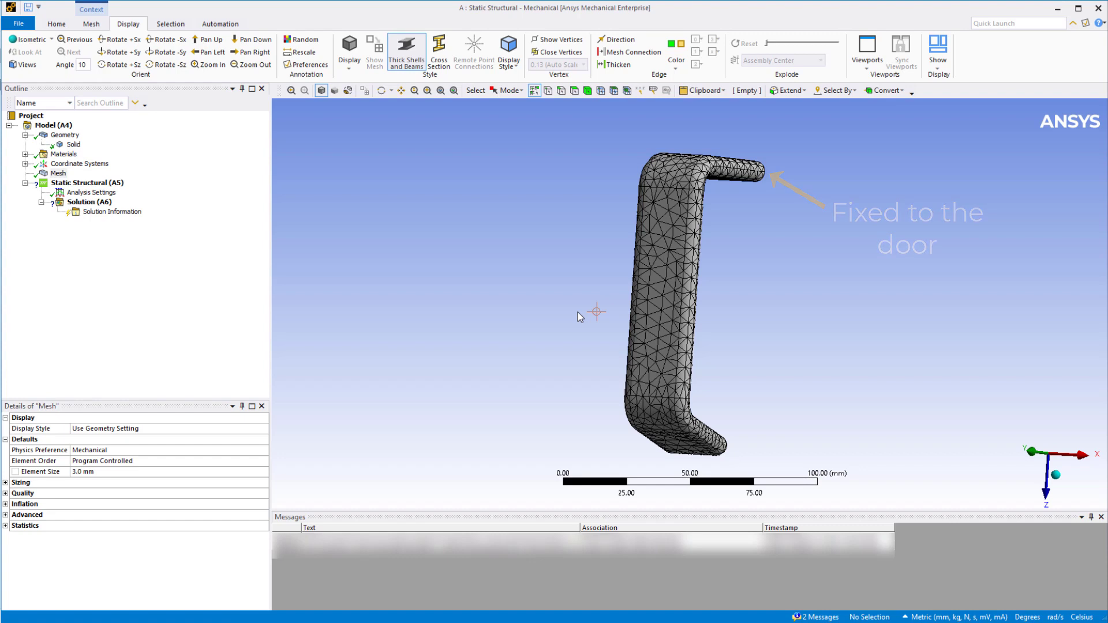
- Insert a Fixed Support on the upper arm's end face, then pick the grip's rounded side face
right_click(106, 185)
mouse_move(208, 192)
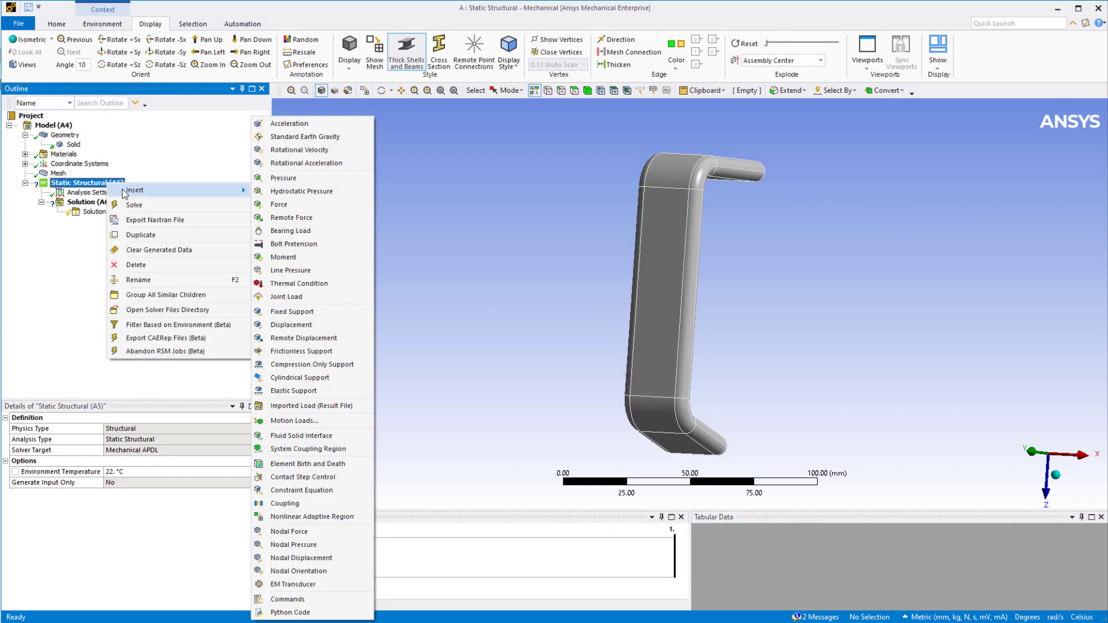
click(299, 311)
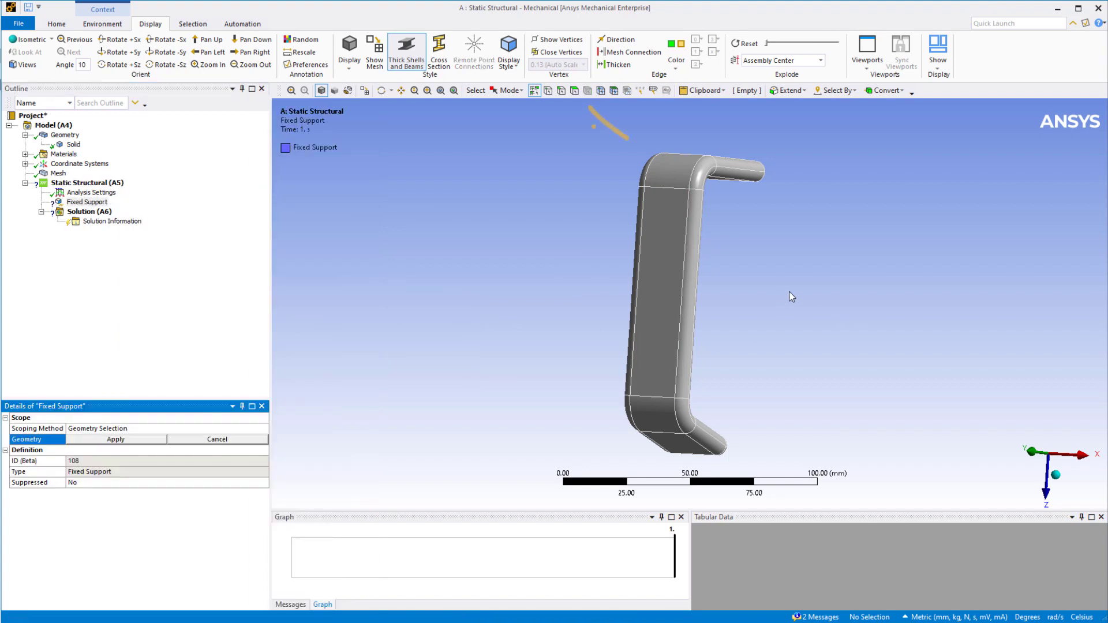
click(574, 91)
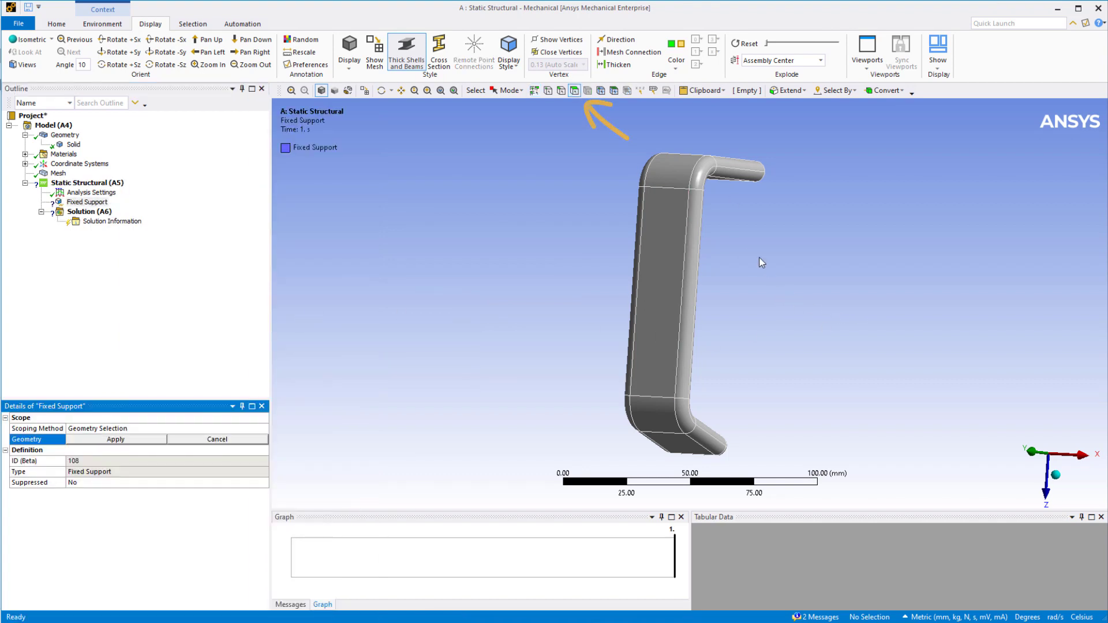
middle_drag(784, 272, 487, 240)
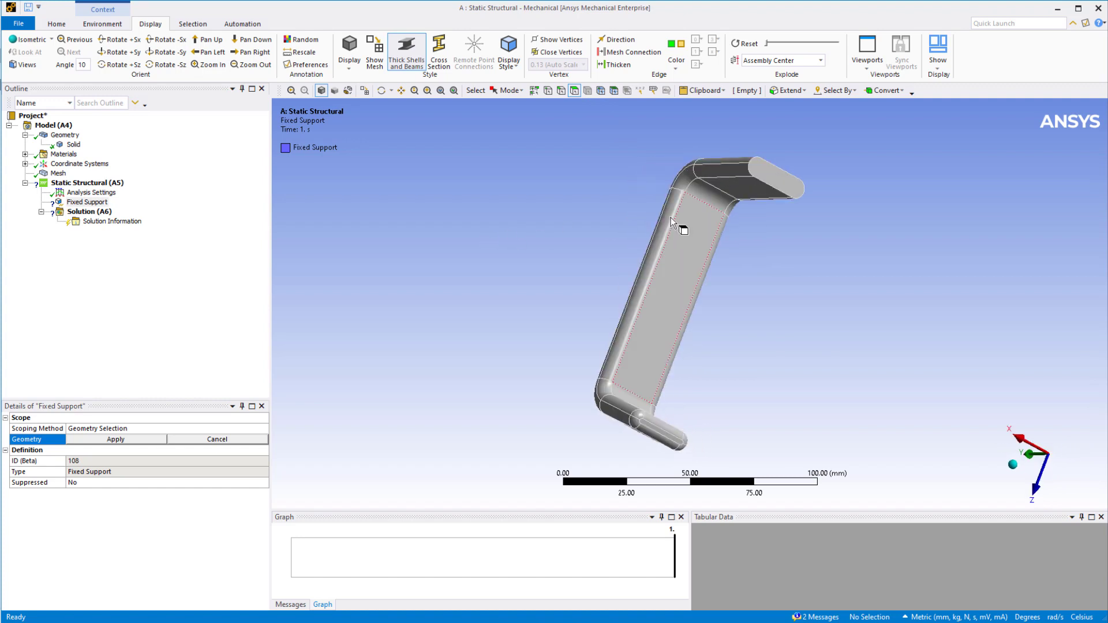
click(774, 176)
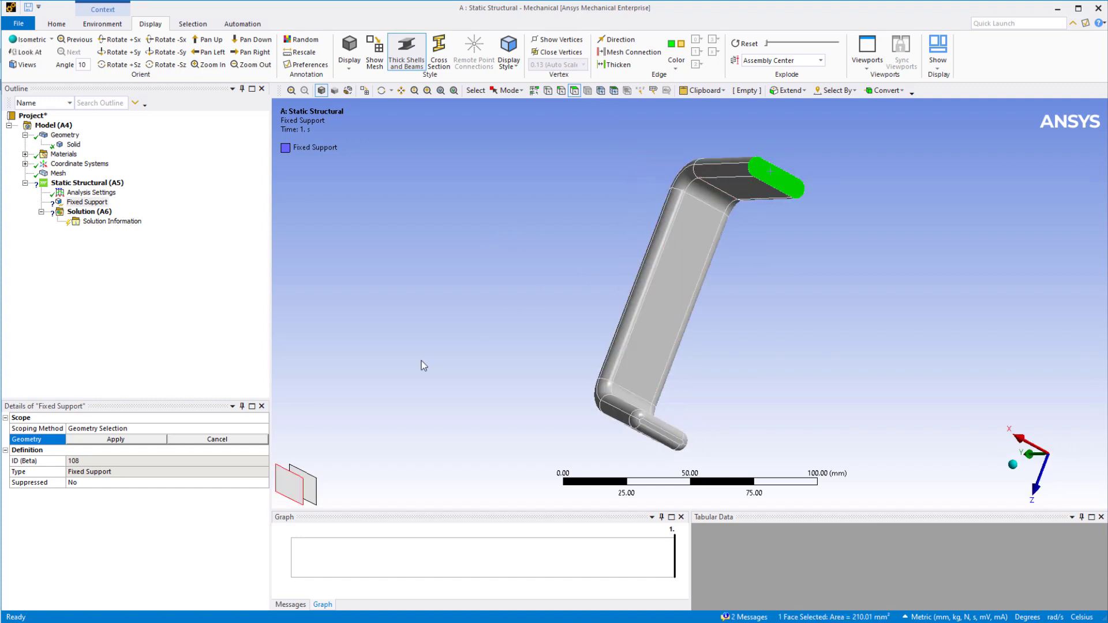
click(148, 441)
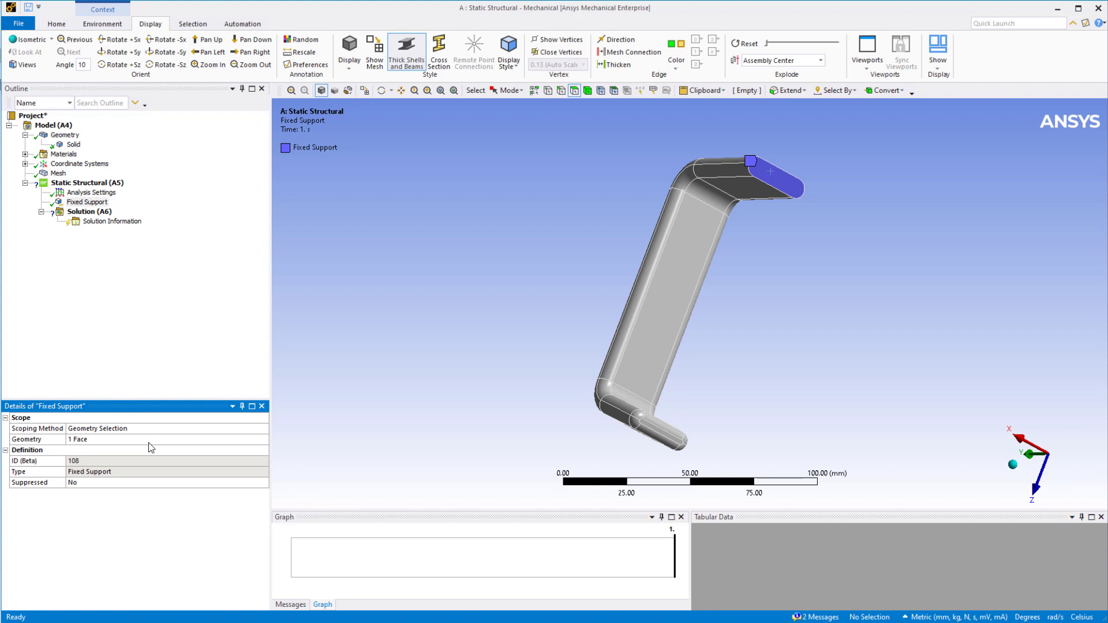
click(649, 265)
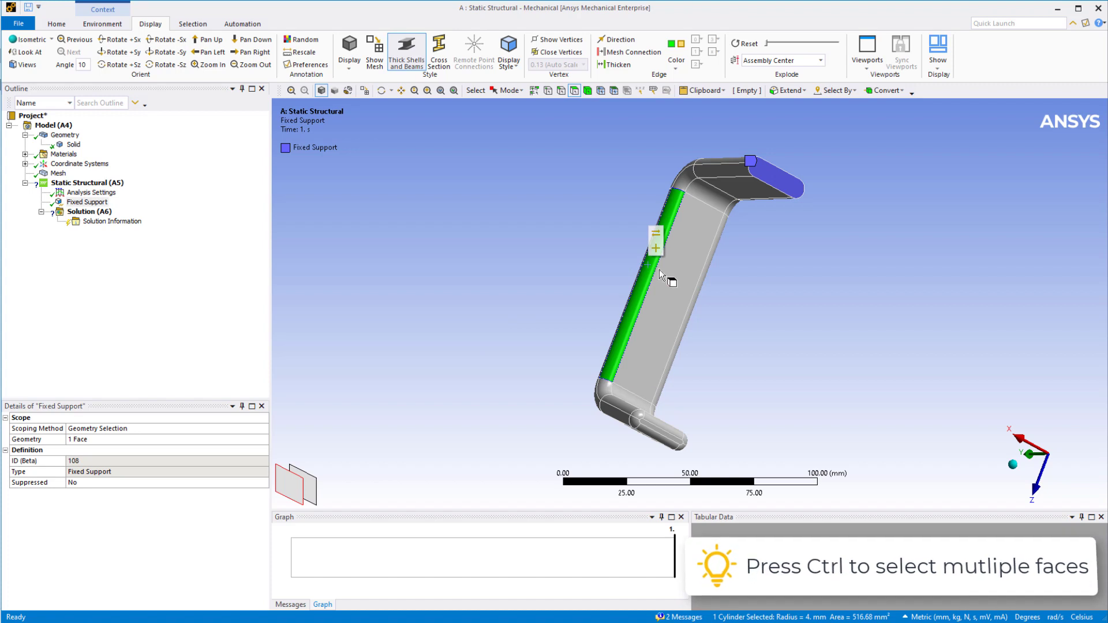
- Add the flat grip face and the narrow fillet face to the selection, making three grip faces
ctrl+click(685, 273)
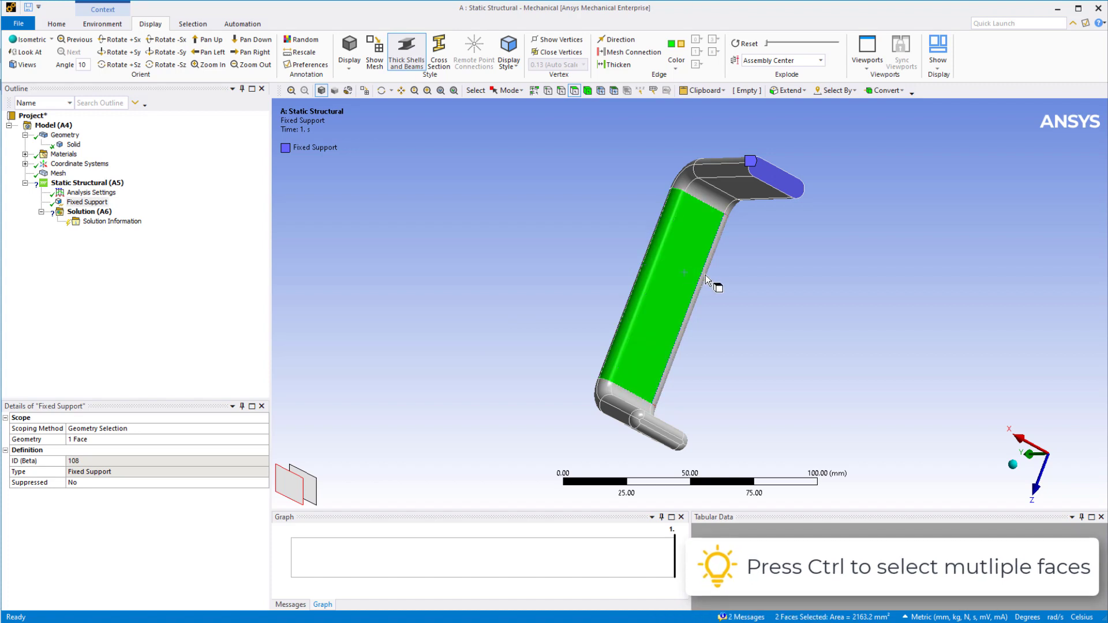
ctrl+click(705, 275)
middle_drag(757, 292, 698, 303)
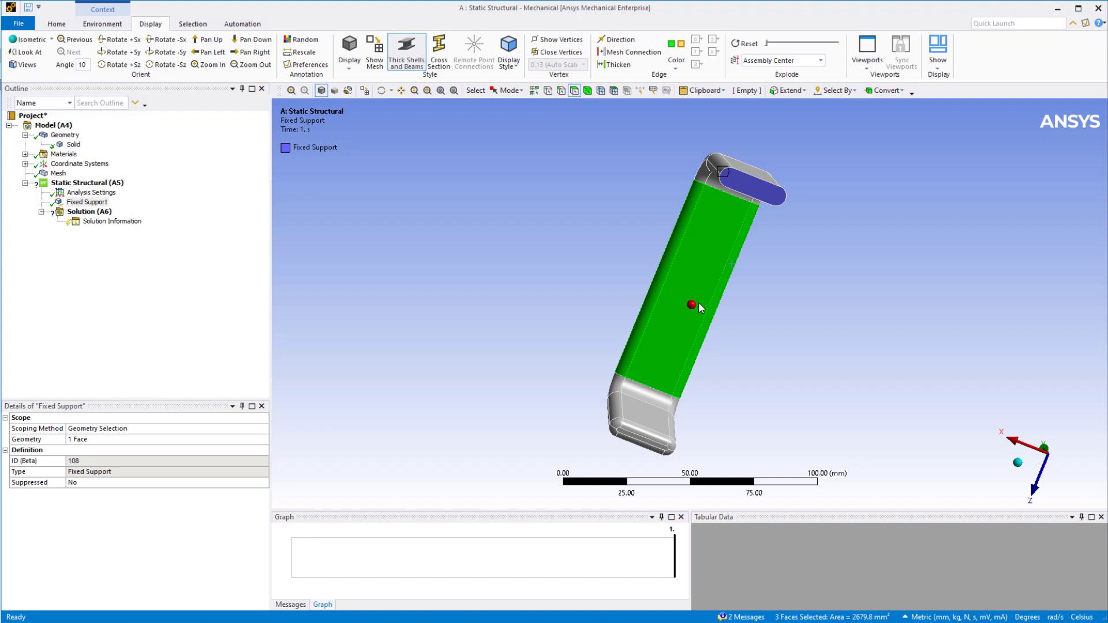
- Insert a Force on the selected faces, defined by Components, with a Y Component of 40 N
click(108, 185)
right_click(109, 184)
mouse_move(124, 190)
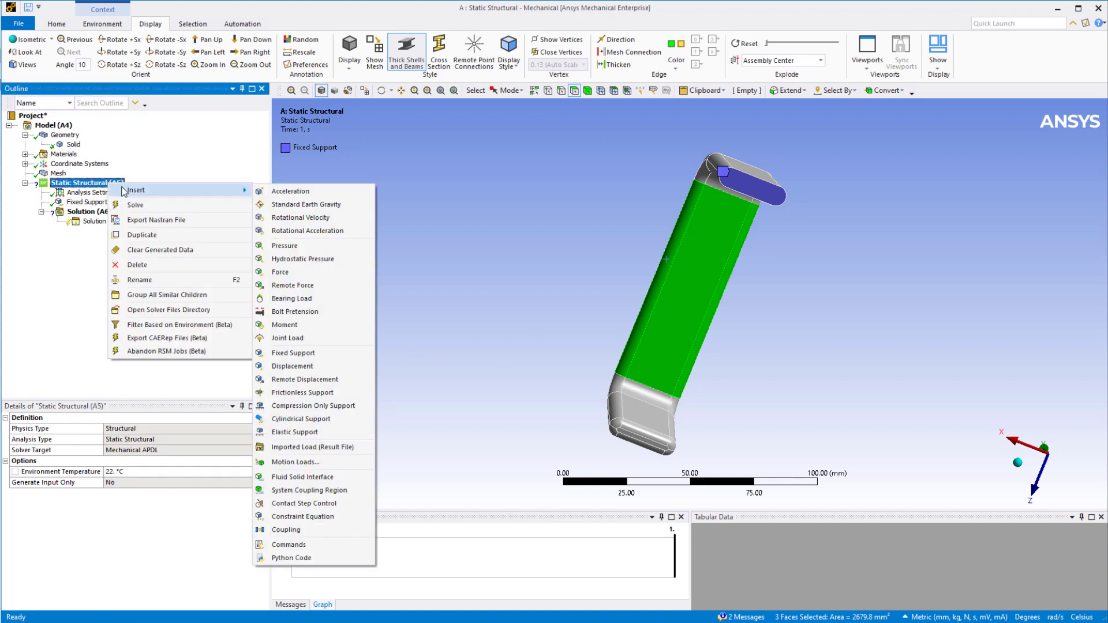
click(293, 275)
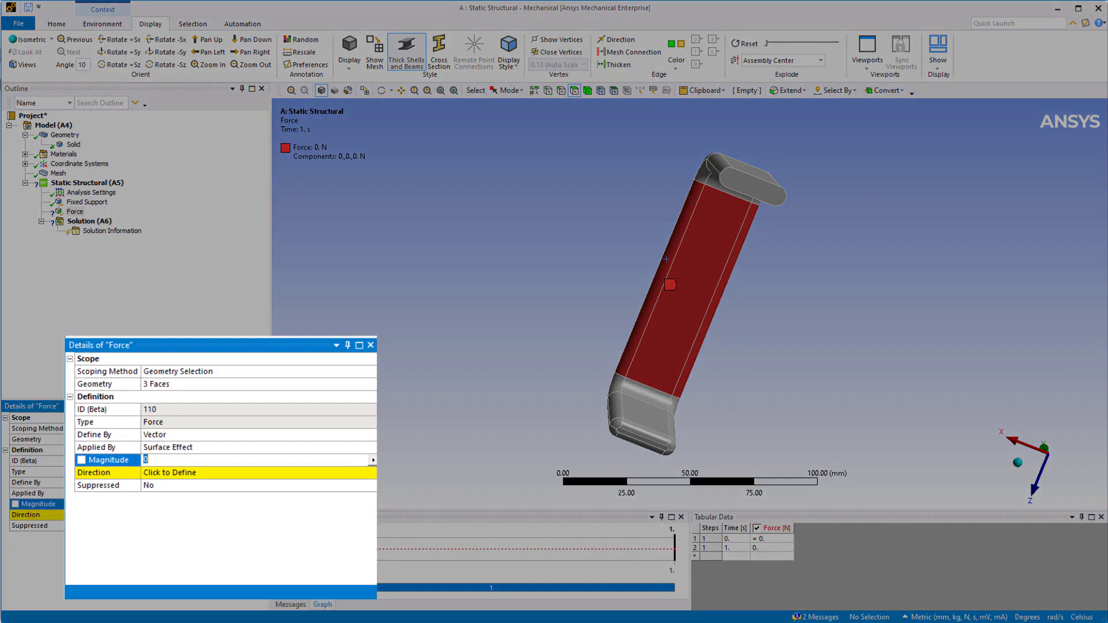
click(263, 483)
click(604, 334)
click(594, 348)
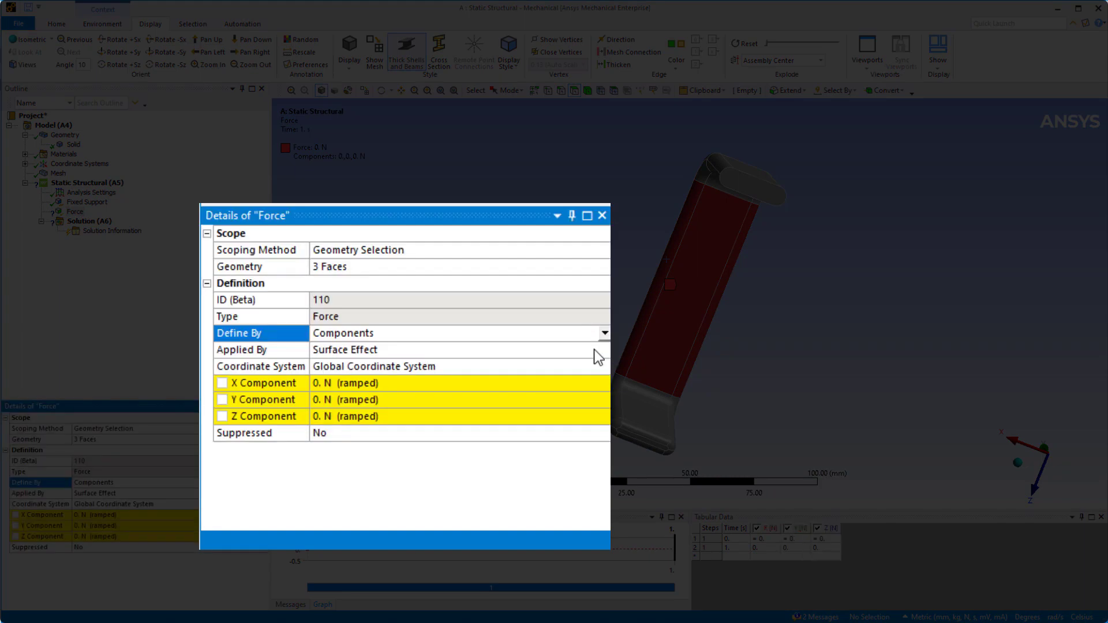
click(325, 401)
text(40)
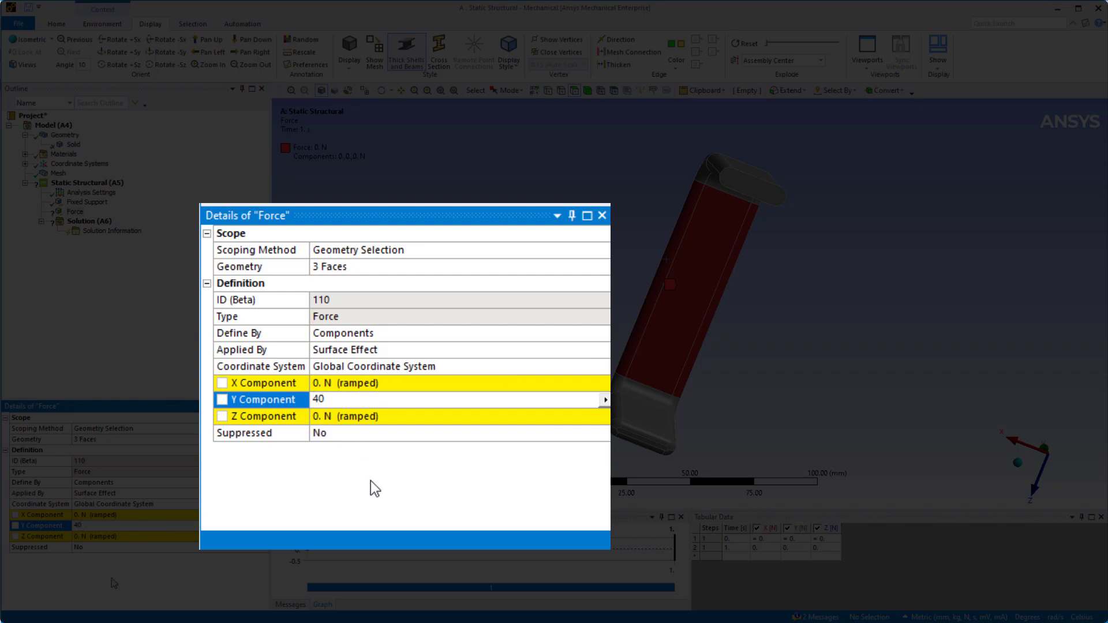
key(Return)
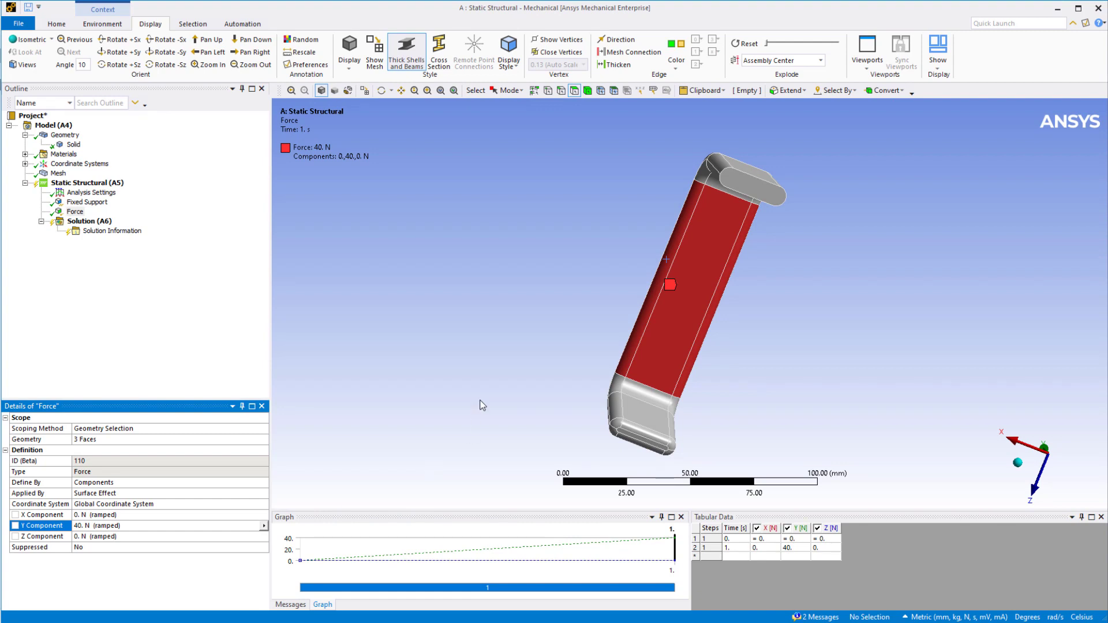
middle_drag(506, 323, 642, 344)
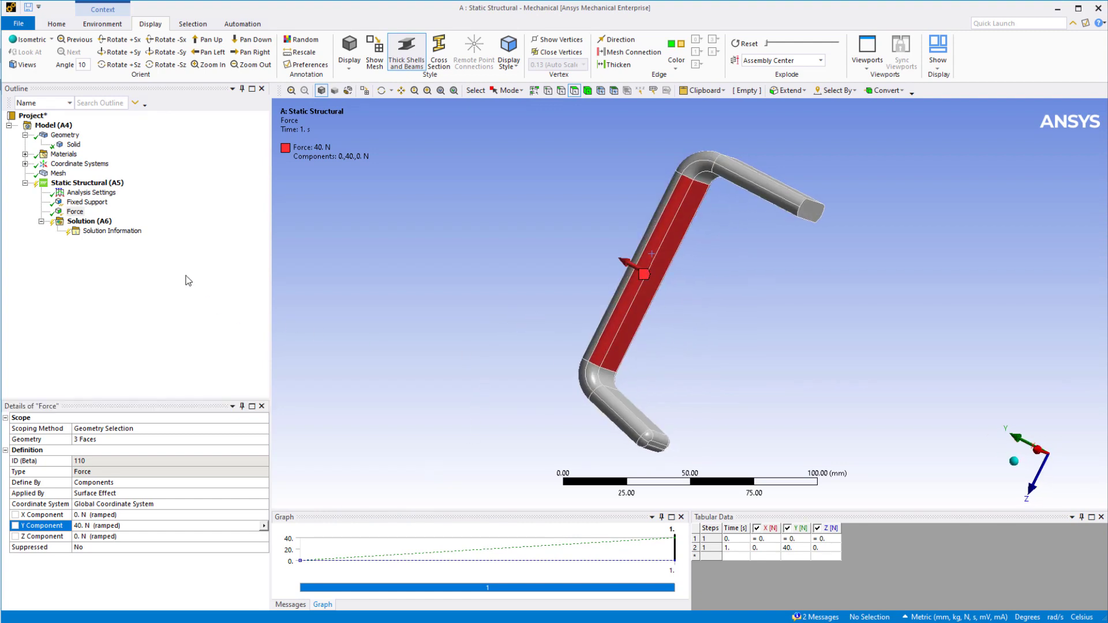
- Add Total Deformation and Equivalent (von-Mises) Stress results, then solve the first analysis
click(108, 221)
right_click(108, 220)
mouse_move(203, 229)
mouse_move(258, 228)
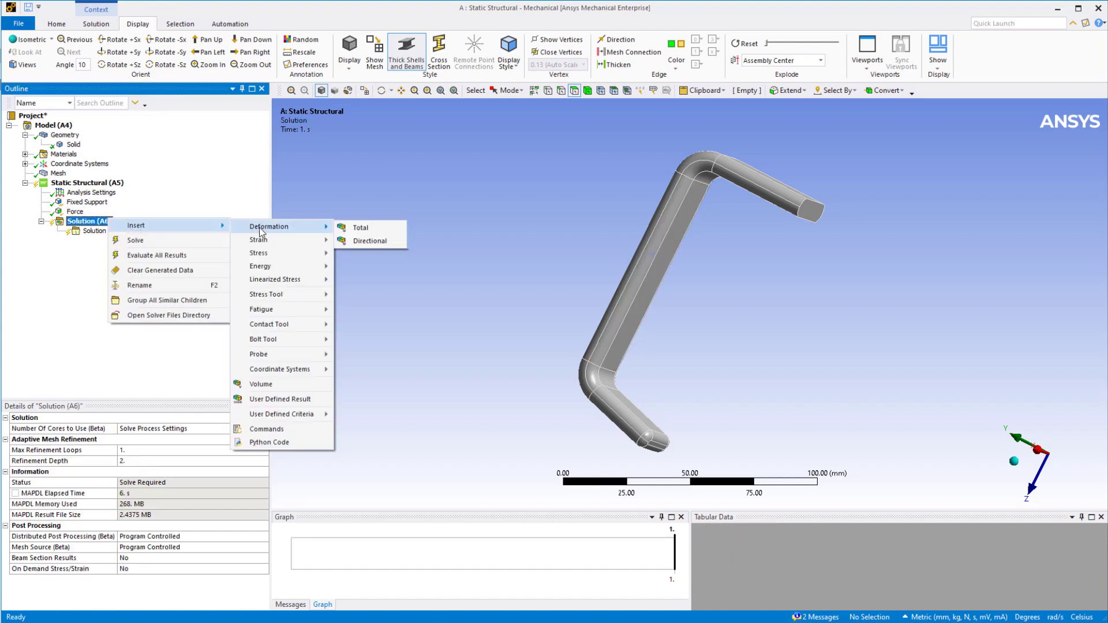
click(359, 229)
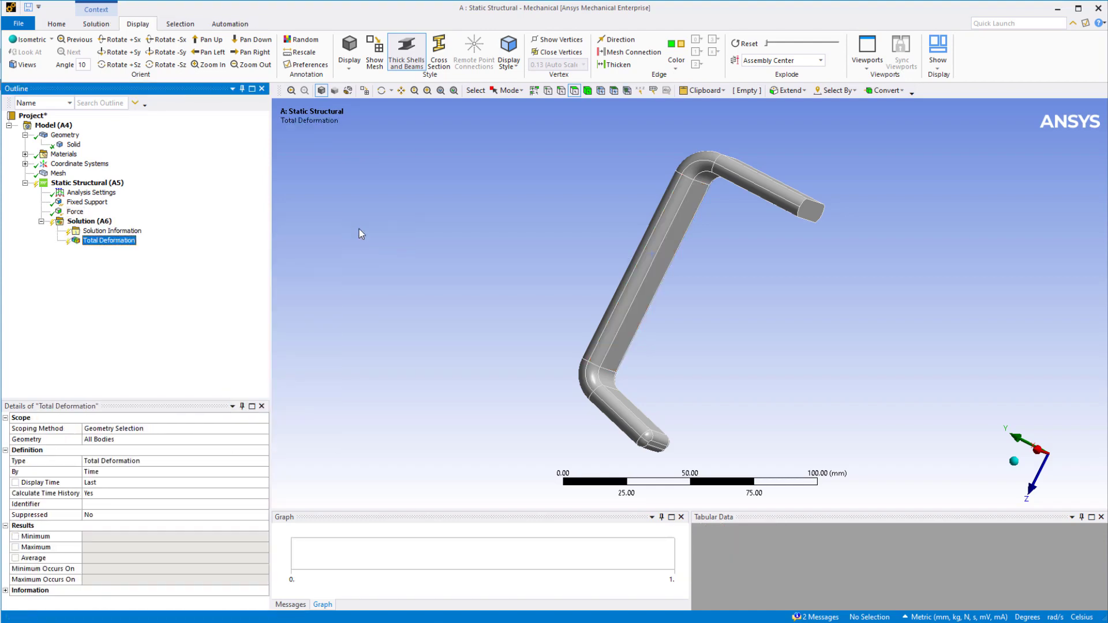
right_click(80, 222)
mouse_move(185, 230)
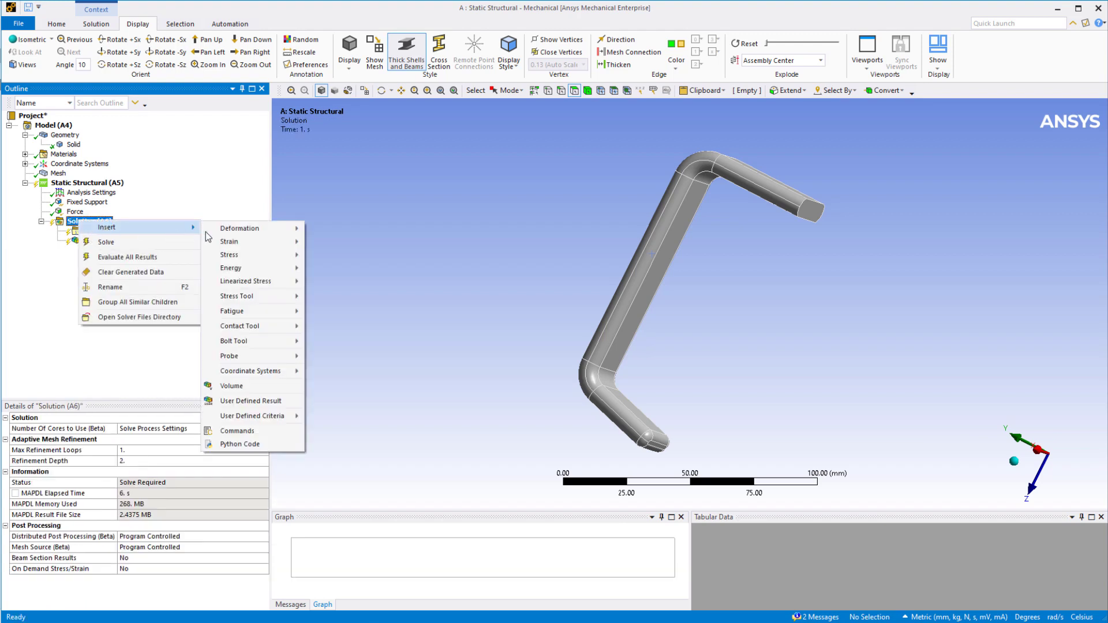
mouse_move(242, 256)
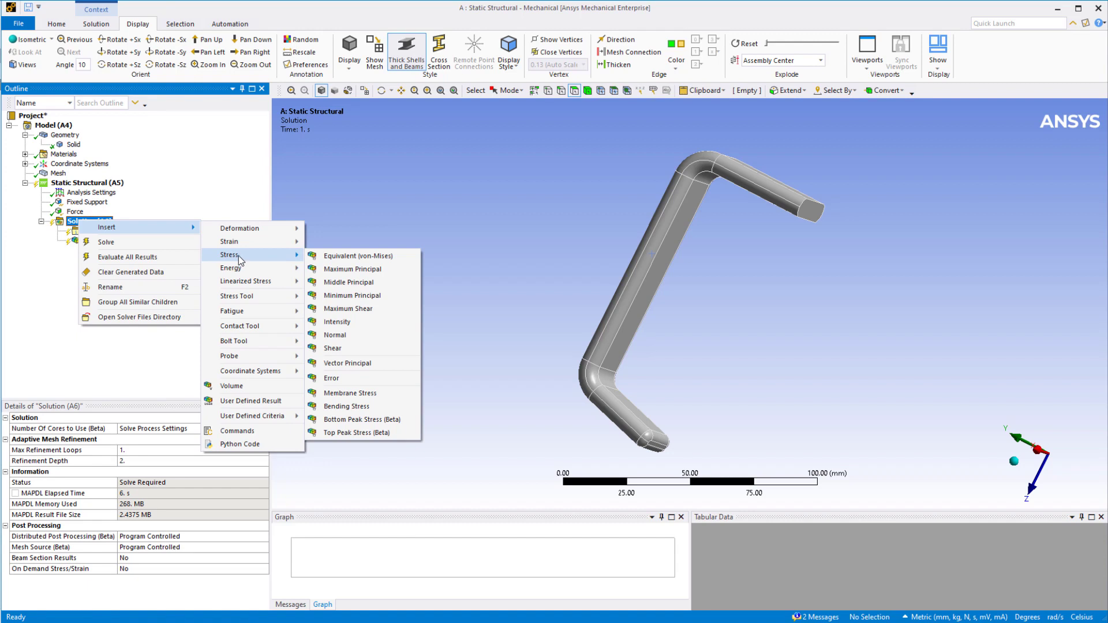
click(344, 256)
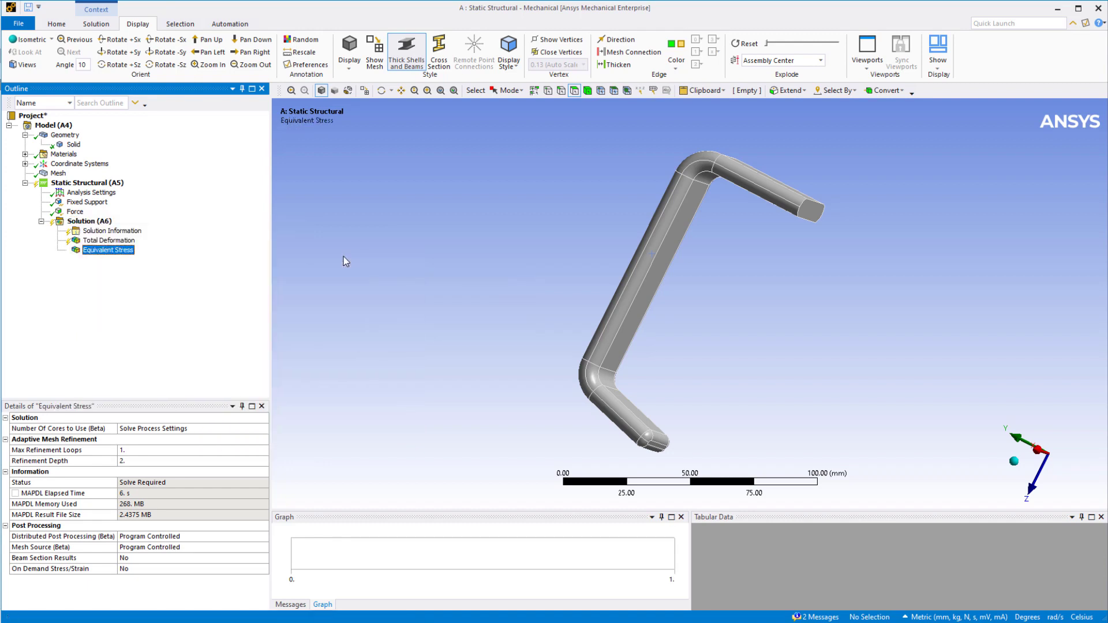
right_click(102, 224)
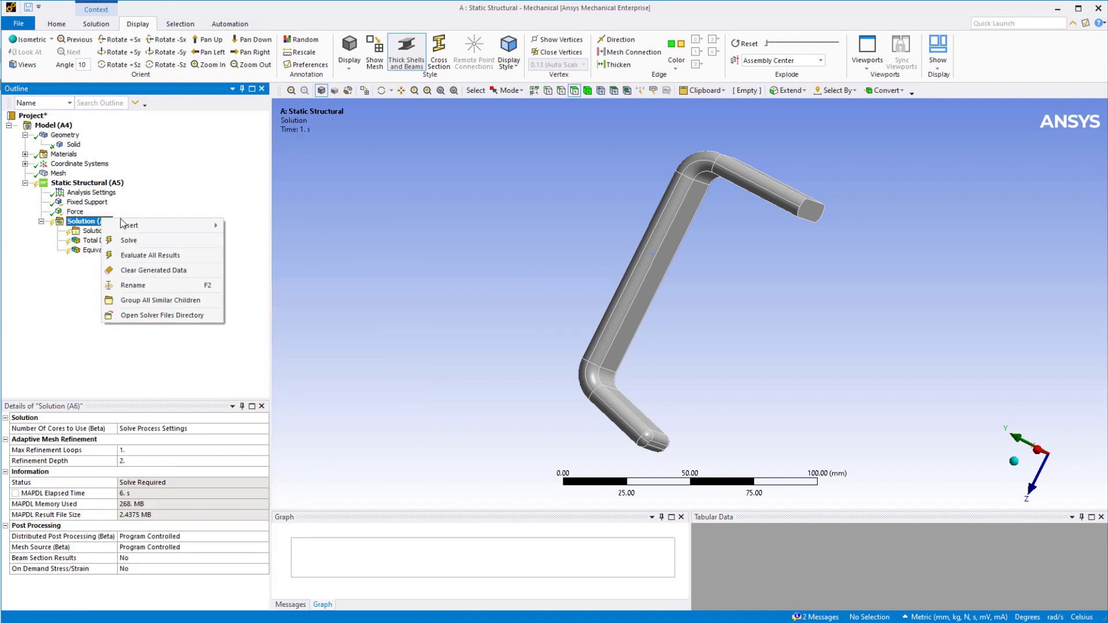
click(128, 241)
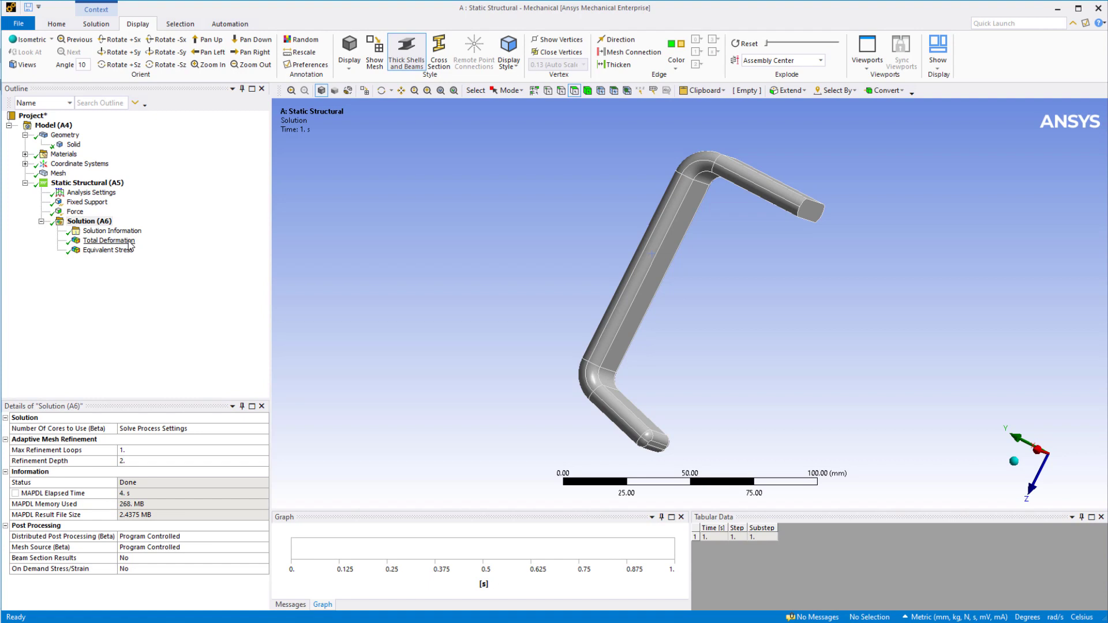
- Show Total Deformation, then add a second Static Structural system sharing system A's Model
click(130, 241)
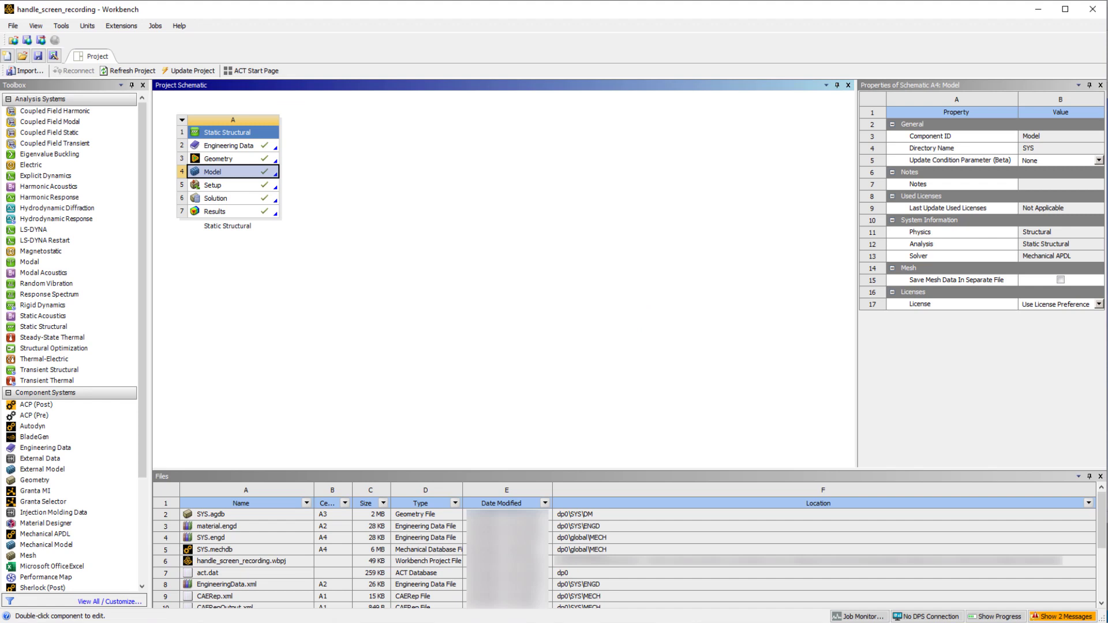
drag(98, 332, 214, 173)
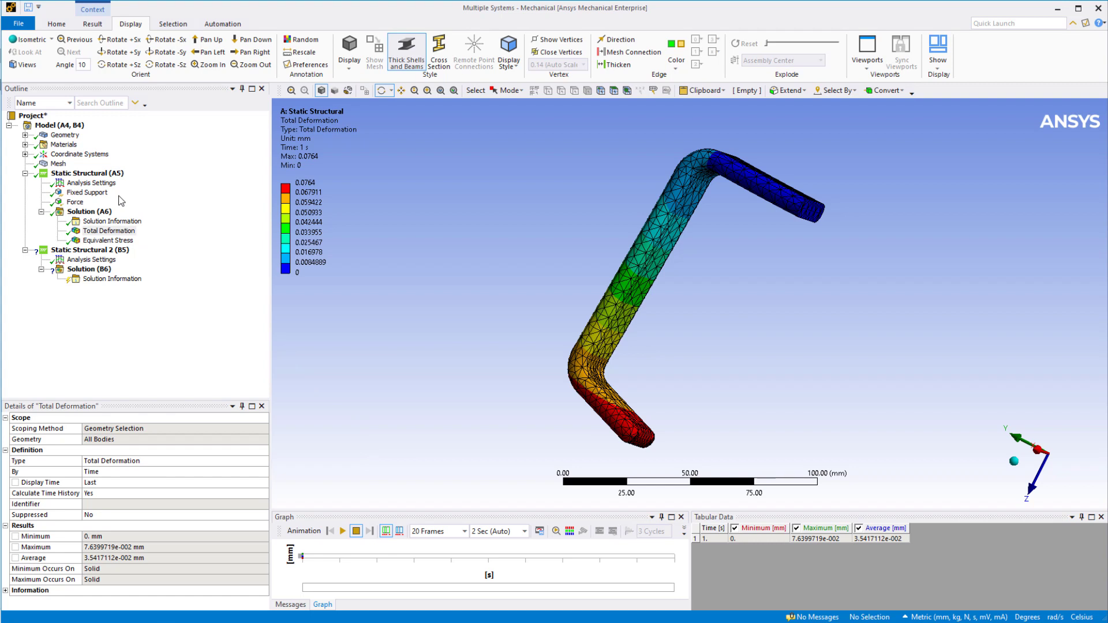
- Copy the first analysis's Fixed Support into Static Structural 2 by dragging it there
click(103, 197)
drag(102, 197, 111, 252)
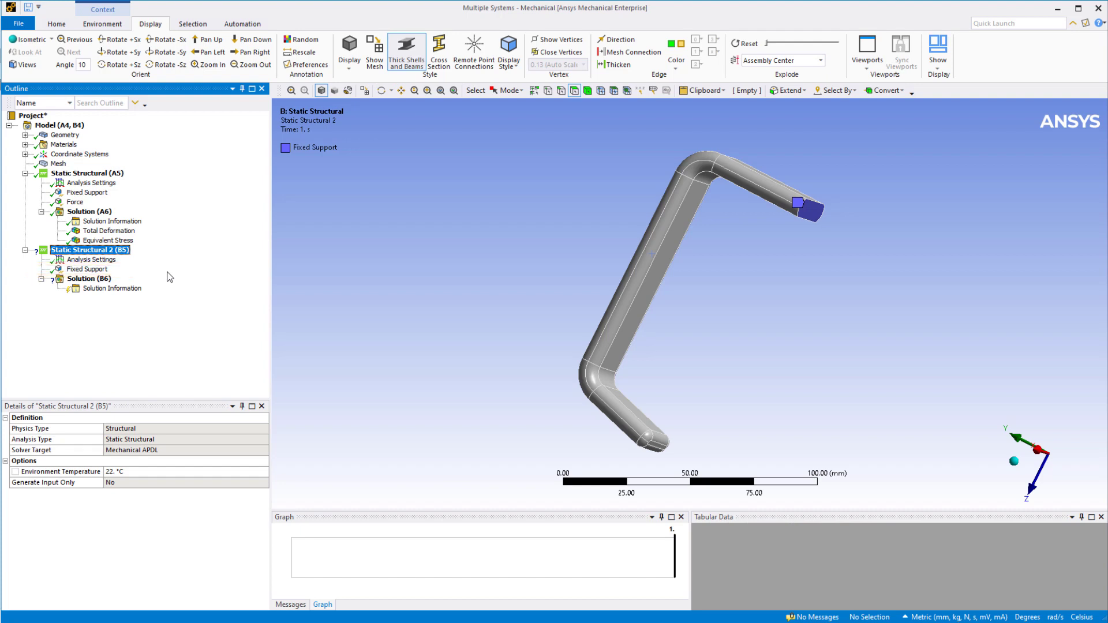
middle_drag(739, 282, 647, 278)
- Select the grip's cylindrical, flat and narrow side faces (2679.8 mm² total) for Static Structural 2
click(645, 278)
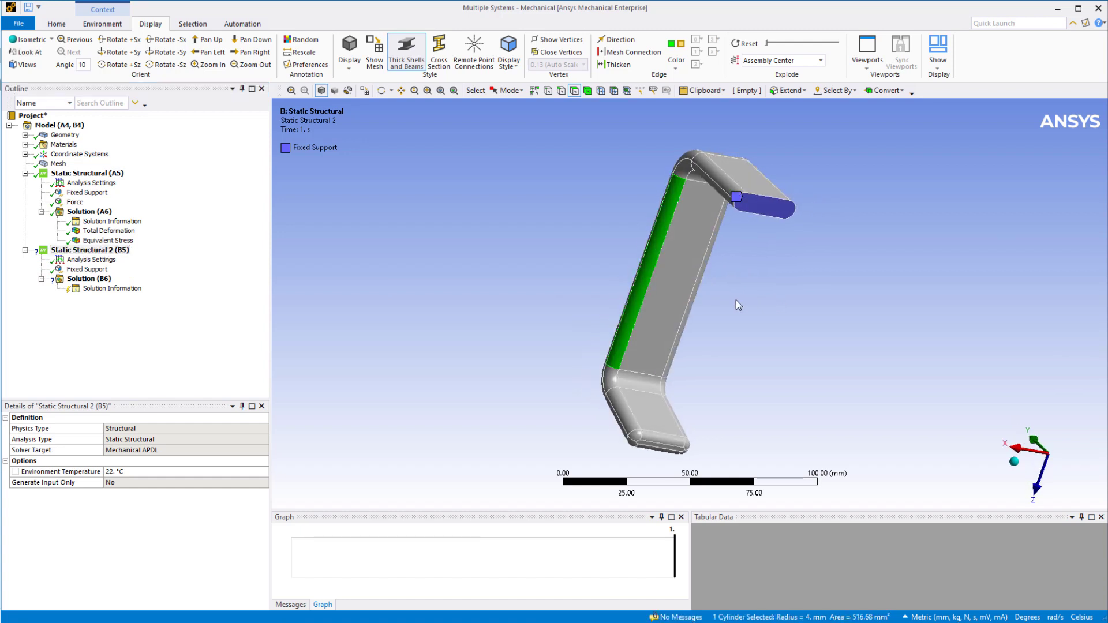
middle_drag(753, 281, 729, 277)
click(729, 277)
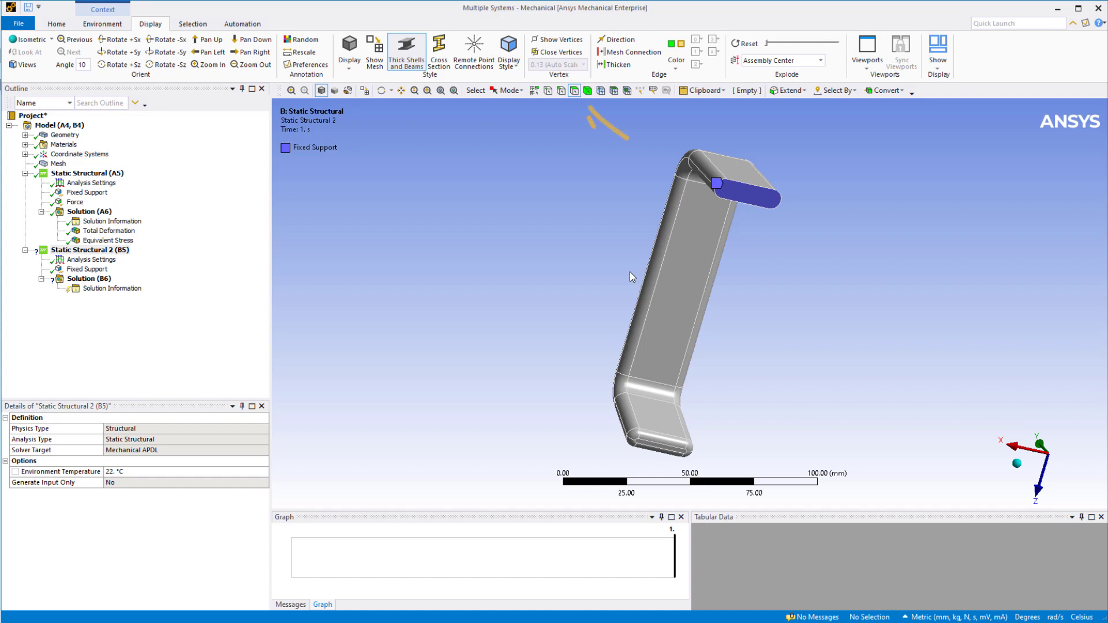
click(662, 249)
ctrl+click(694, 249)
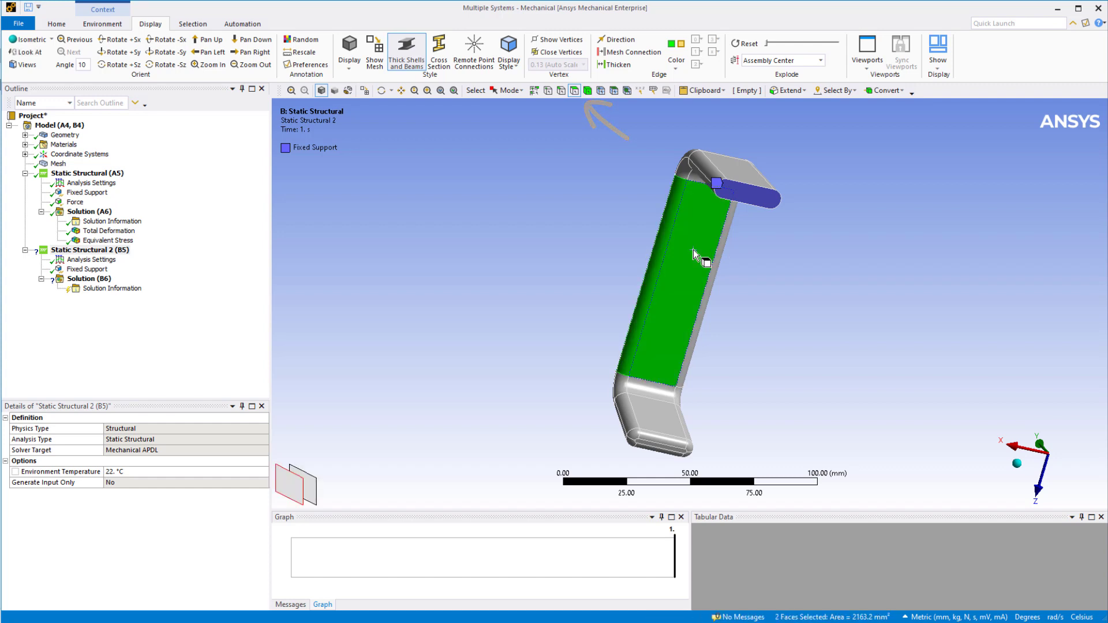
ctrl+click(722, 248)
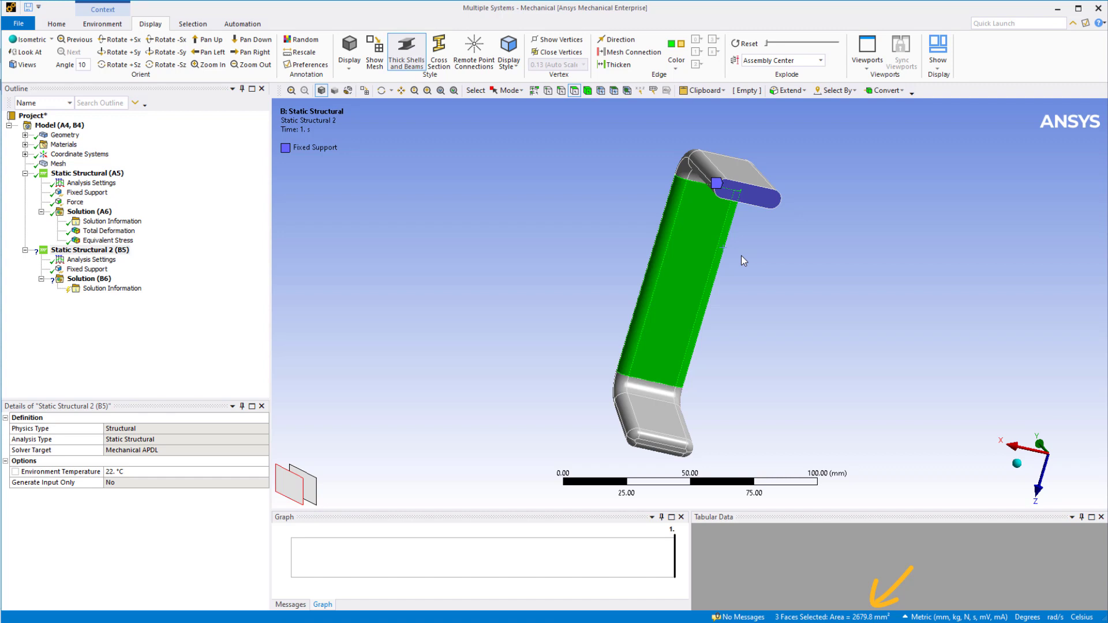
click(109, 250)
- Insert a Pressure of magnitude 0.014926487 MPa on the three selected grip faces
right_click(110, 253)
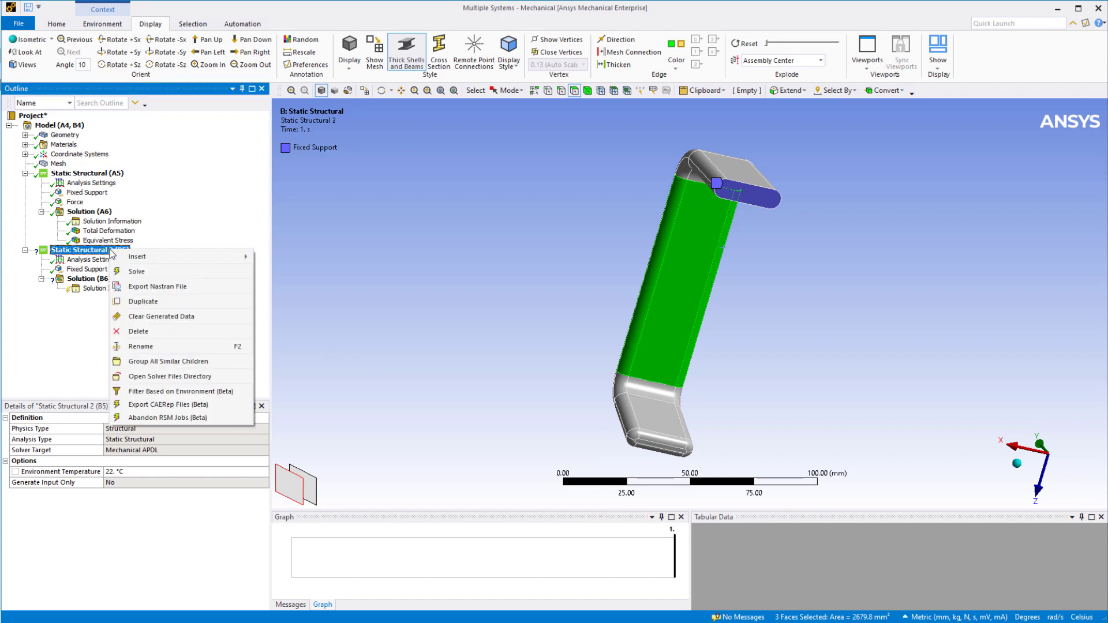
mouse_move(133, 261)
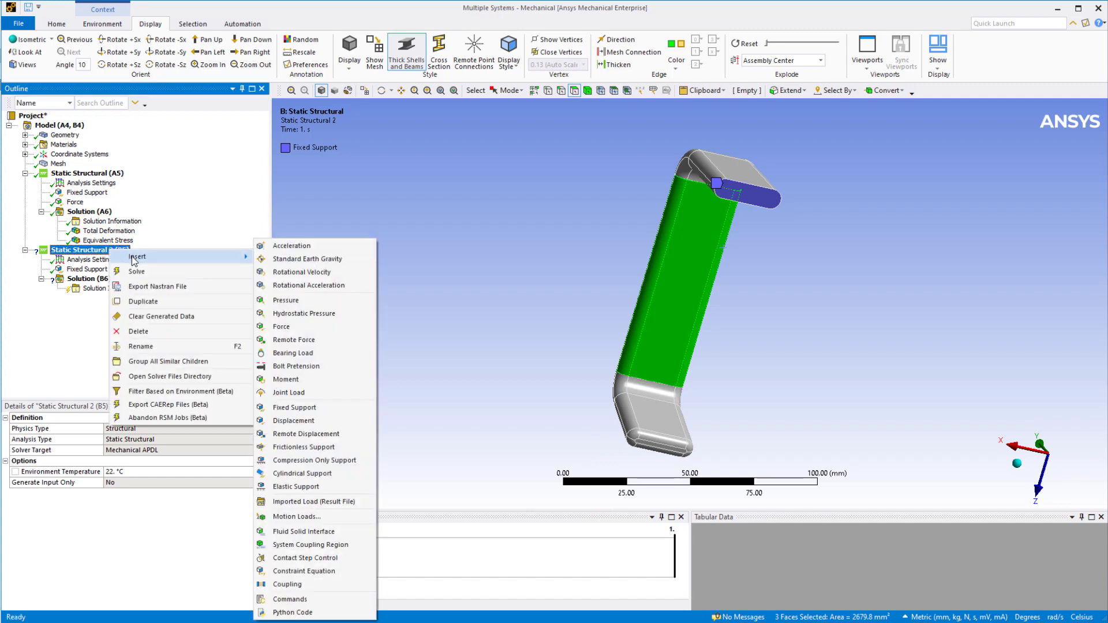
click(286, 300)
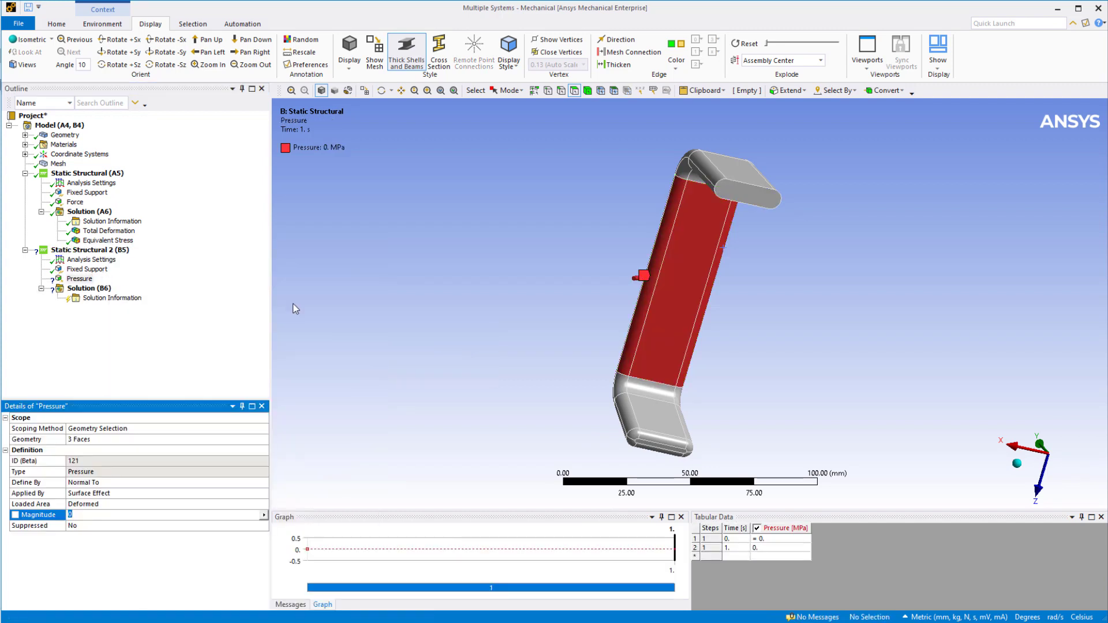
click(95, 517)
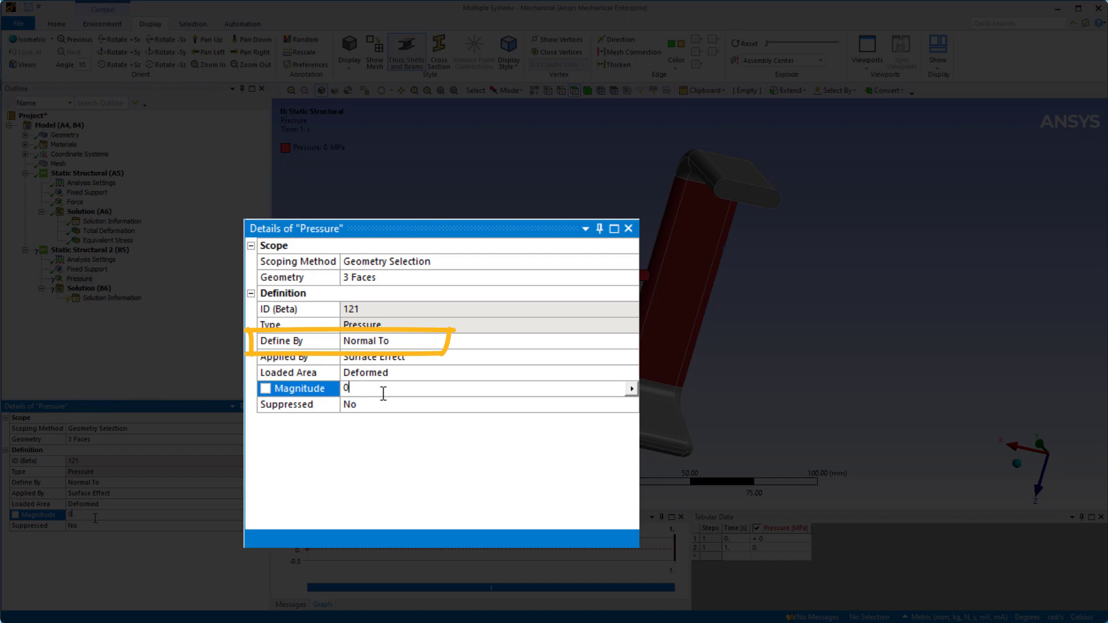
text(.01)
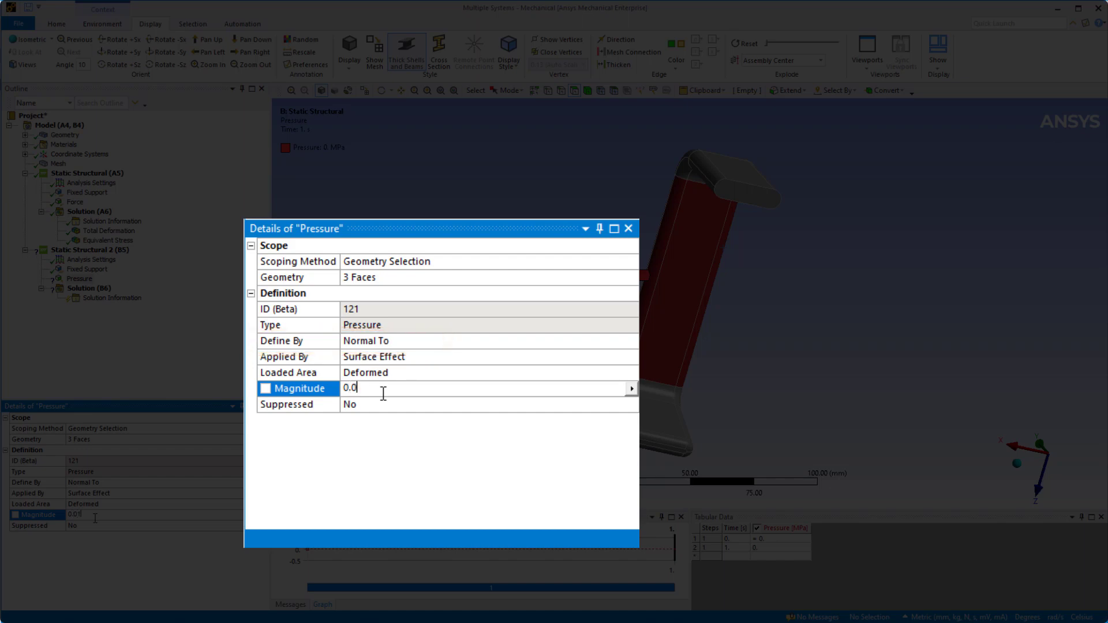
text(4926487)
key(Return)
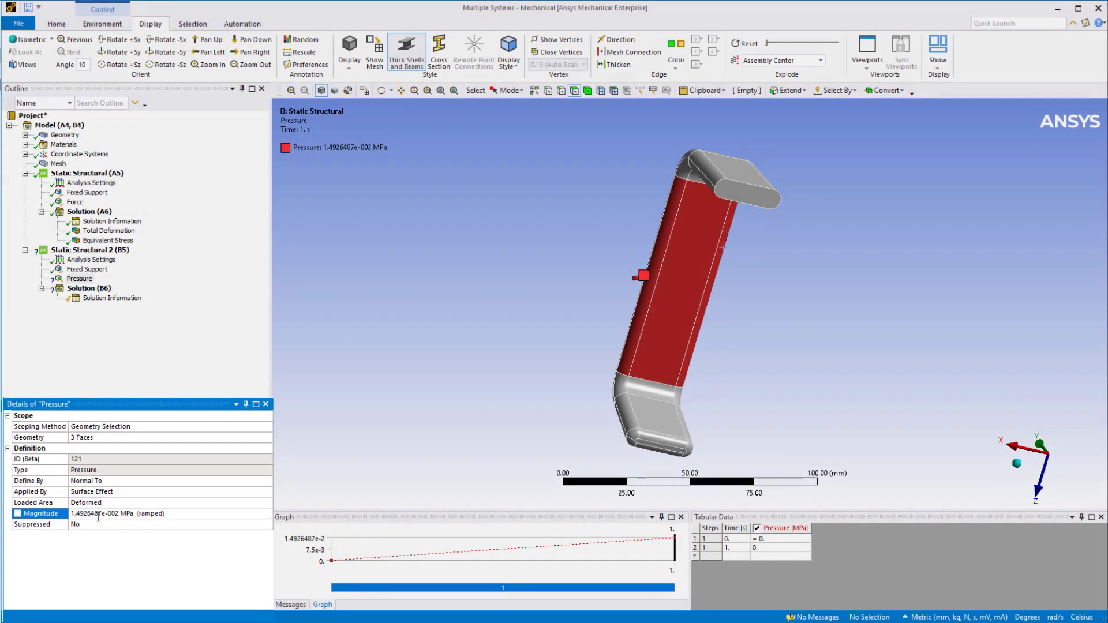
- Add Total Deformation and Equivalent Stress to Solution (B6), solve, and view the 6.5777692e-002 mm deformation
right_click(106, 289)
mouse_move(272, 296)
click(358, 297)
right_click(80, 288)
mouse_move(106, 296)
mouse_move(231, 322)
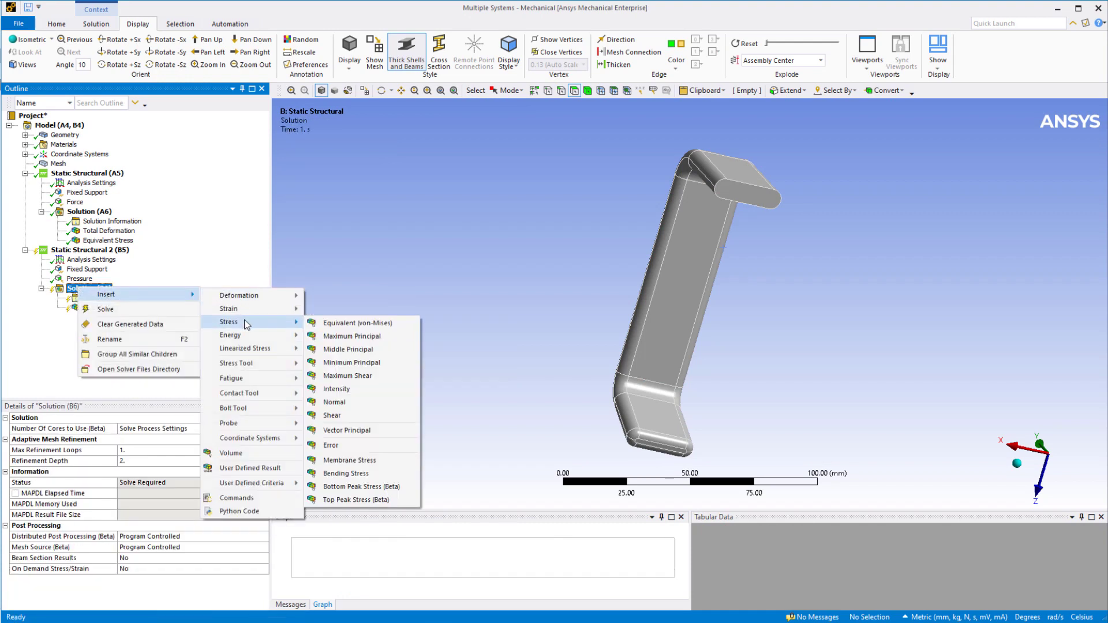
click(347, 322)
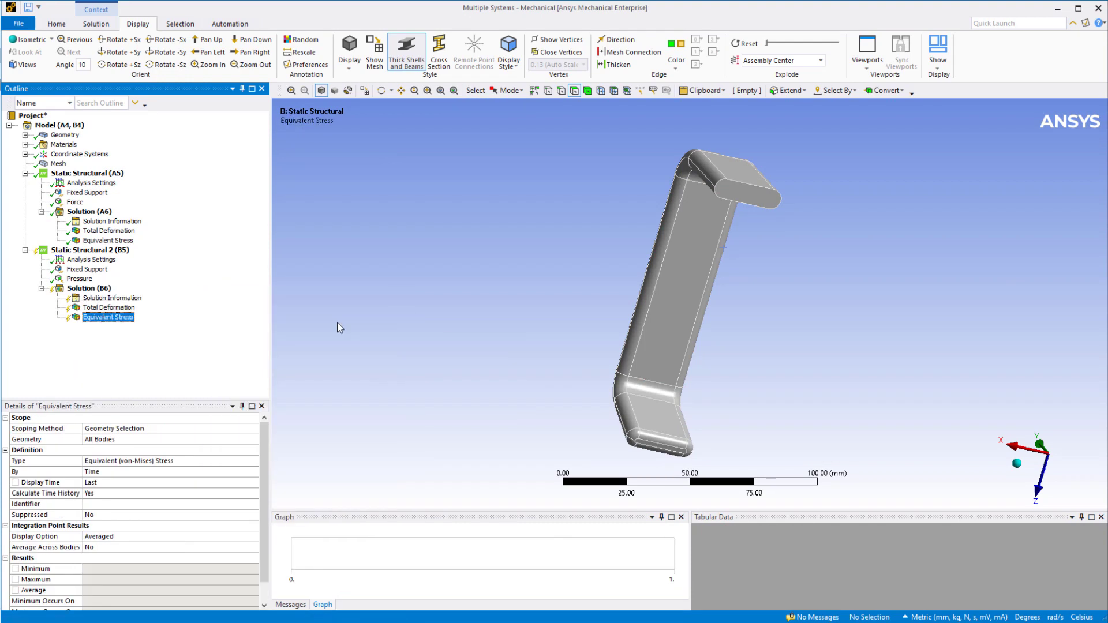
right_click(104, 289)
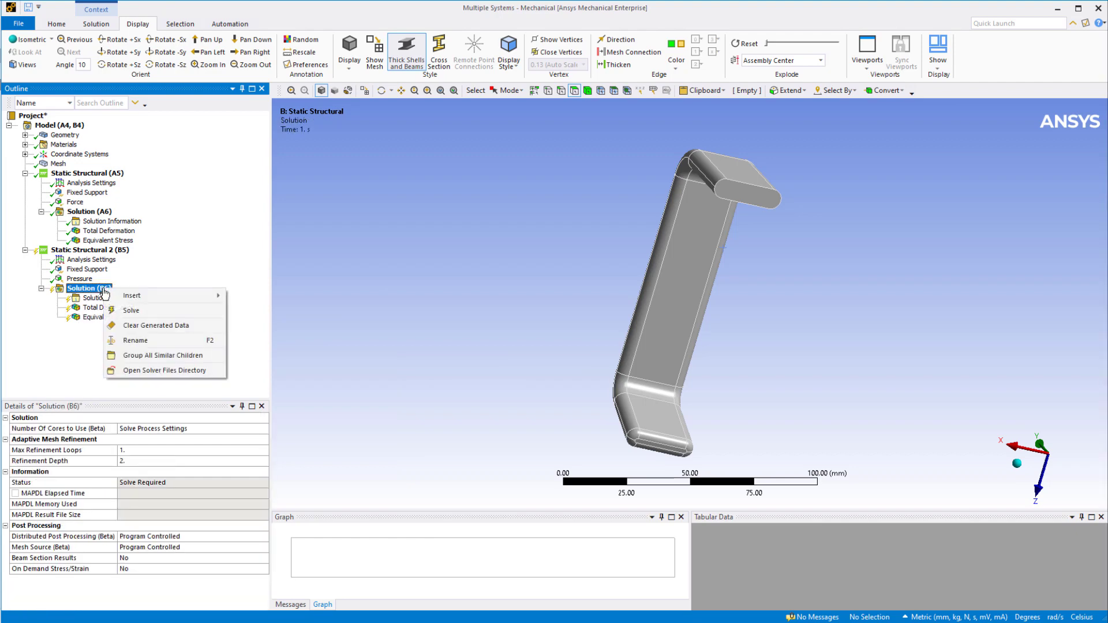
click(131, 311)
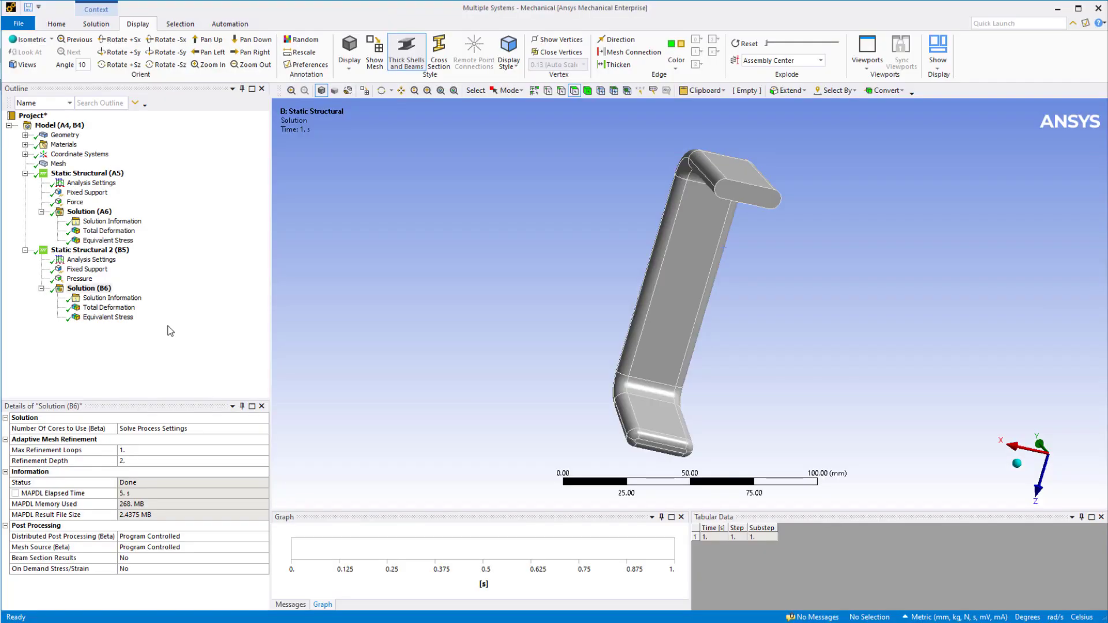
click(116, 307)
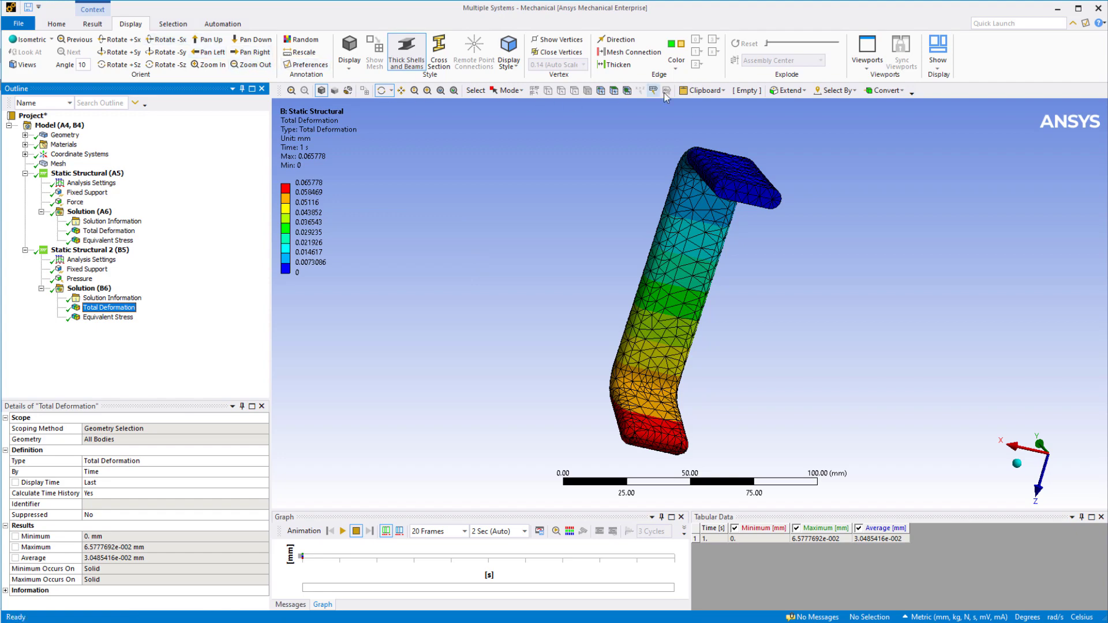
- Split the graphics into two side-by-side views showing each analysis's total deformation
click(867, 69)
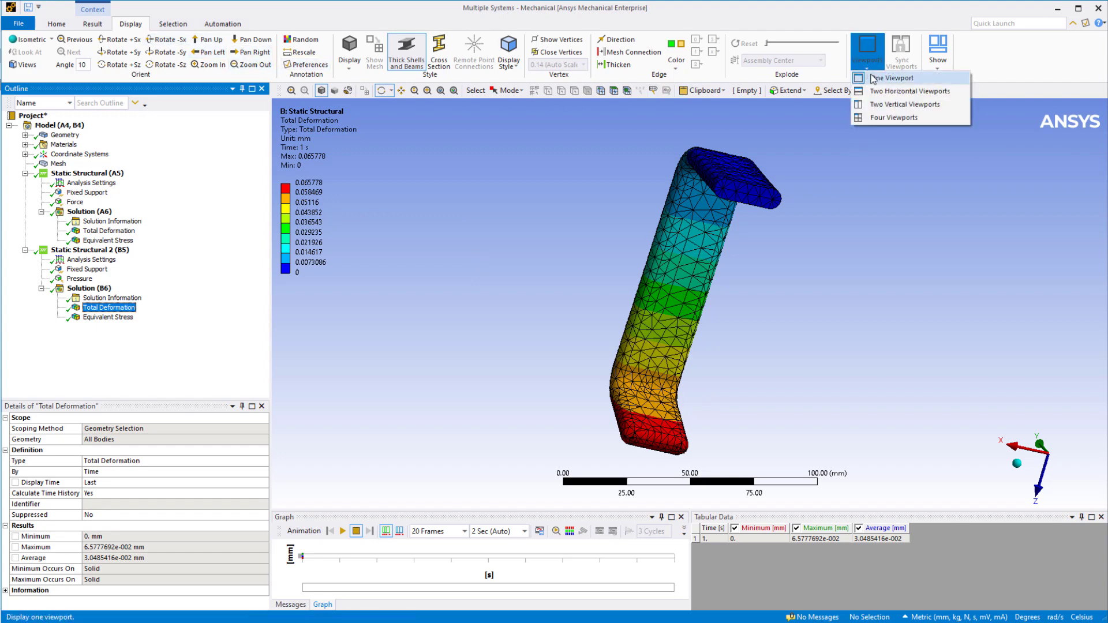
click(875, 105)
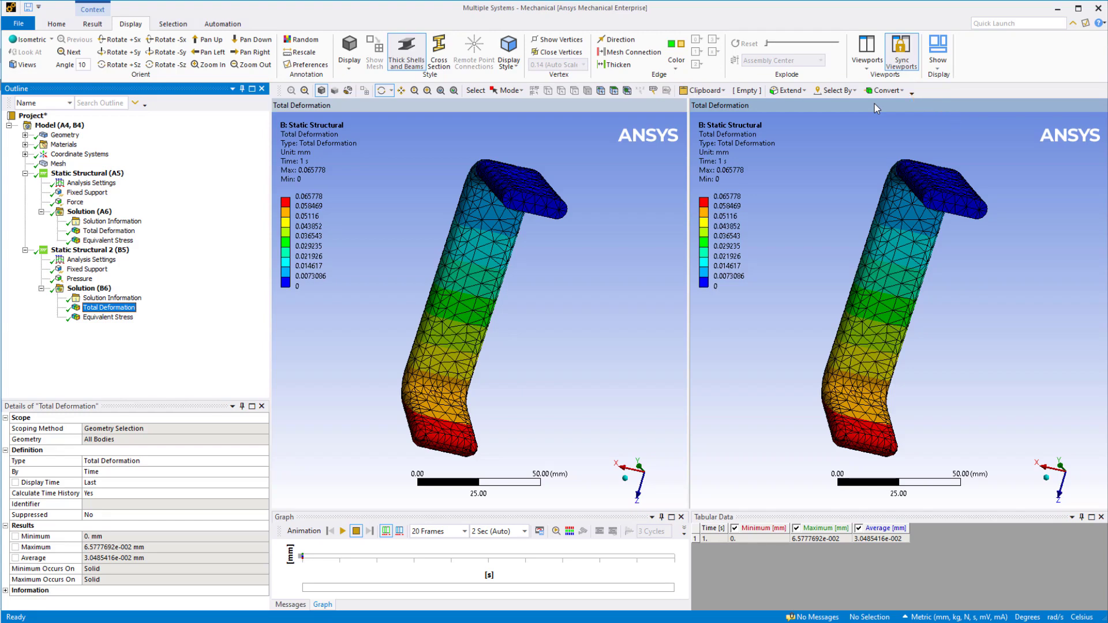
click(549, 104)
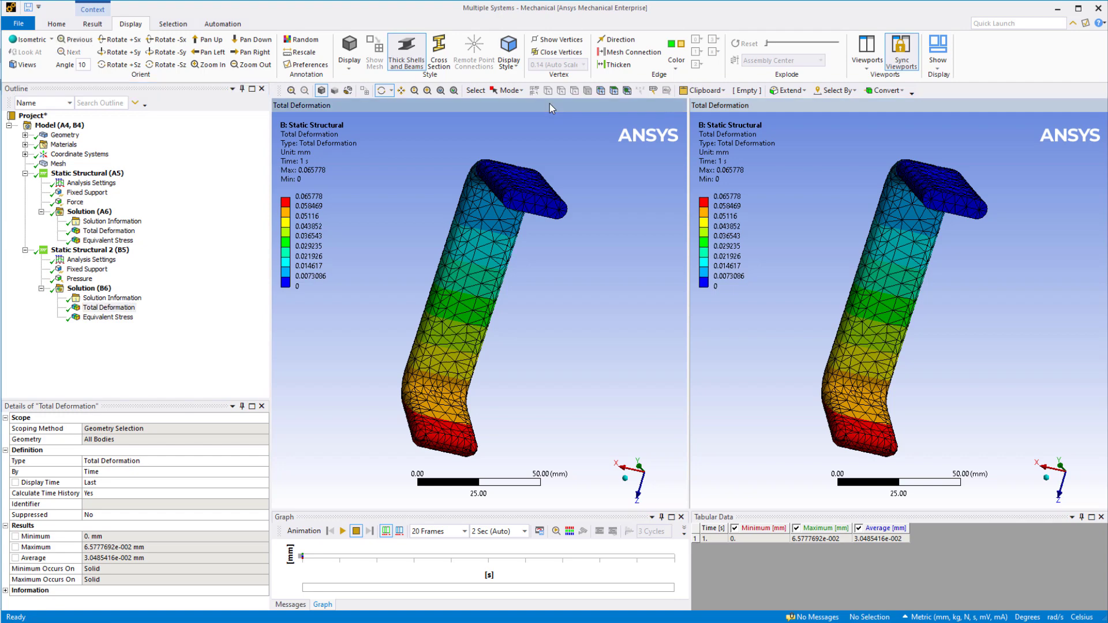
click(113, 232)
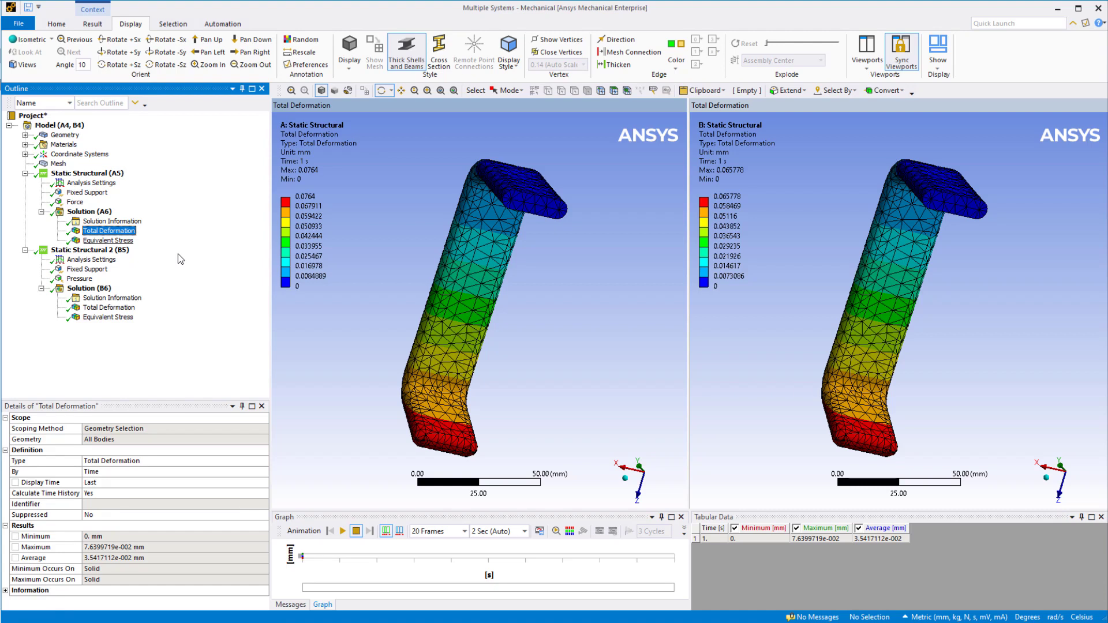
click(798, 269)
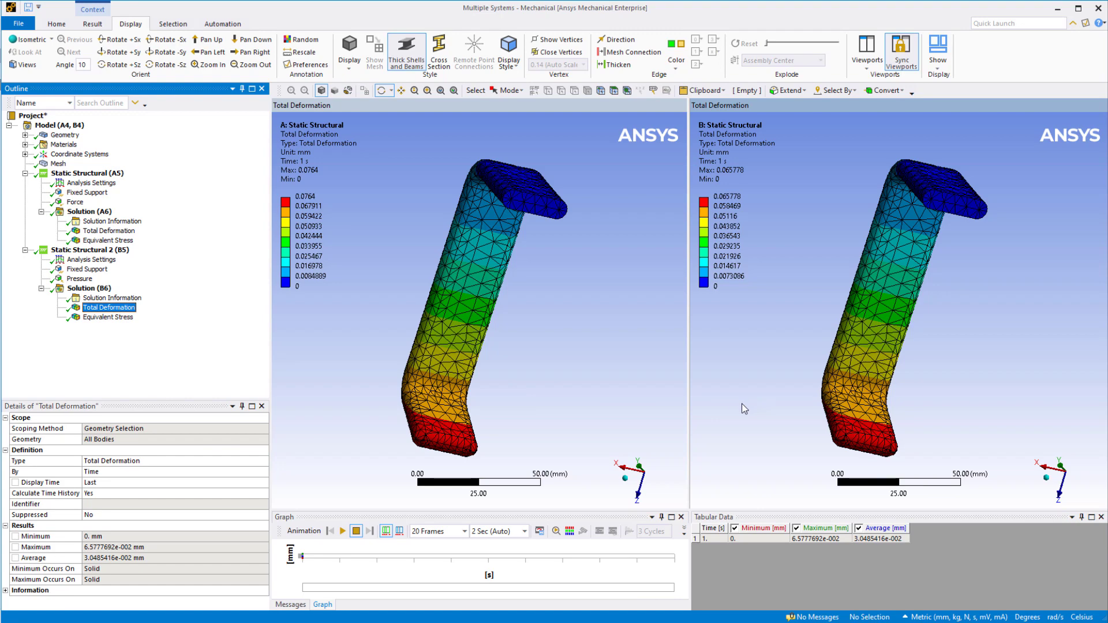
- Compare equivalent stresses (10.385 vs 8.9422 MPa), then add a Force Reaction for Fixed Support to Solution (A6)
click(608, 366)
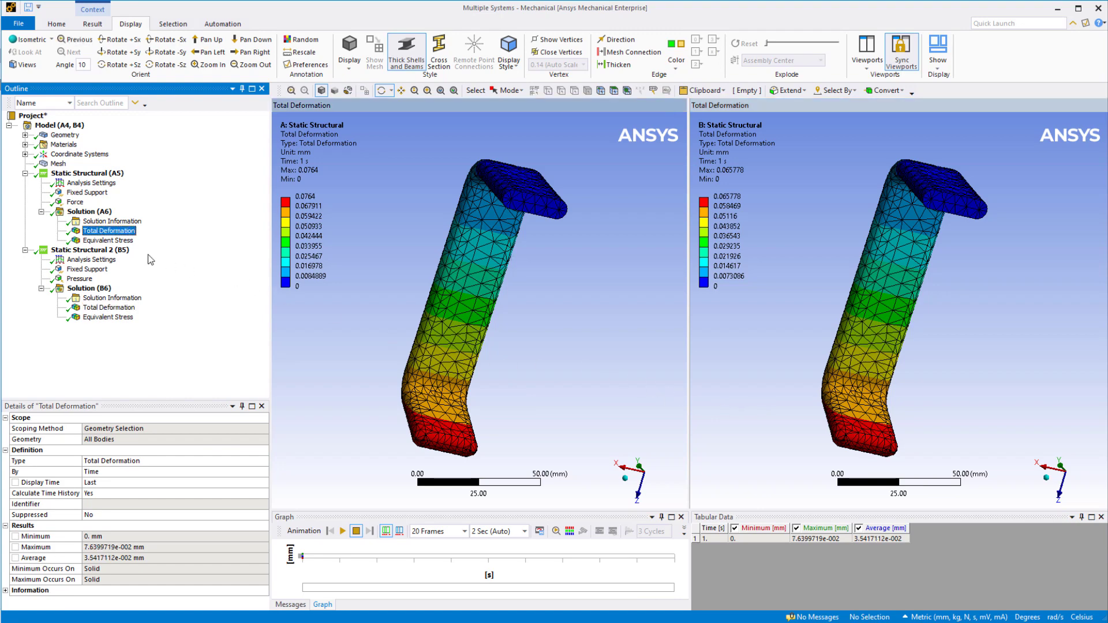
click(78, 240)
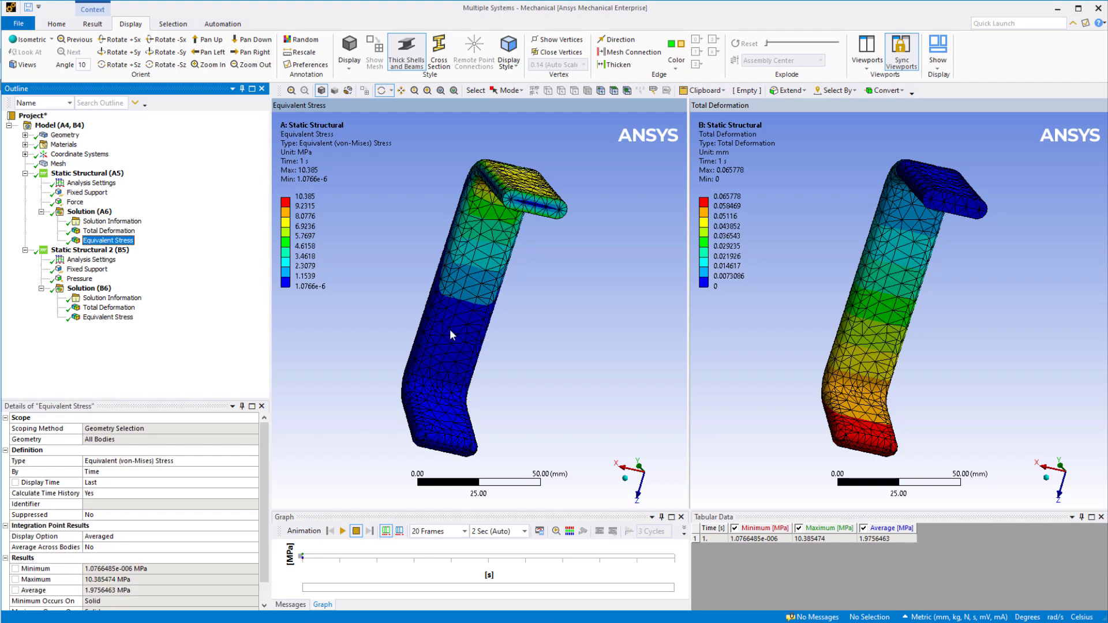
click(744, 330)
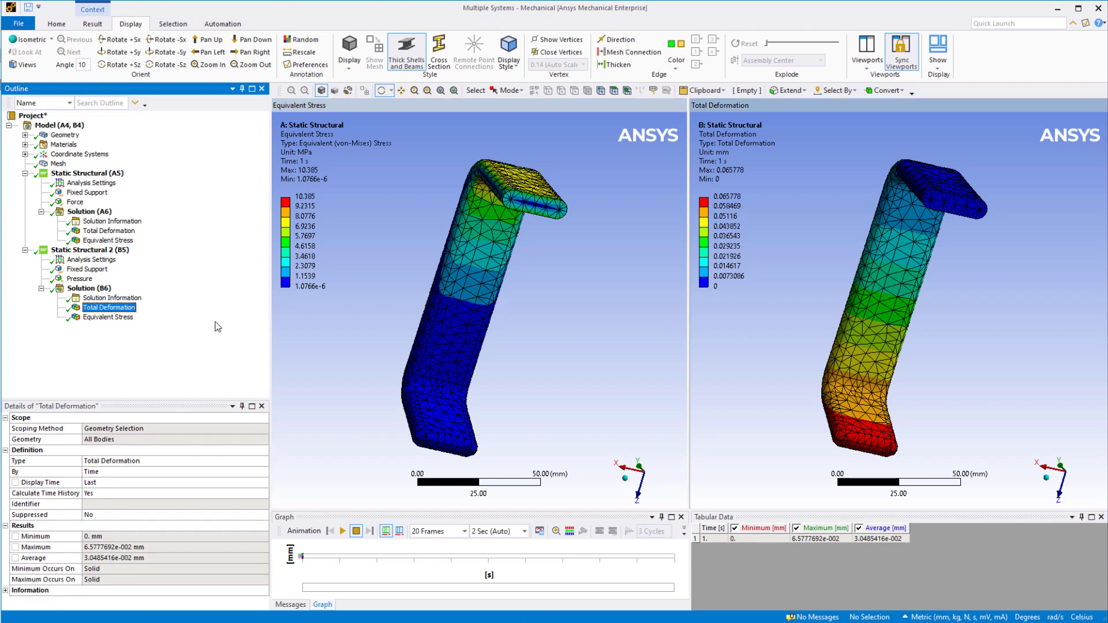
click(106, 318)
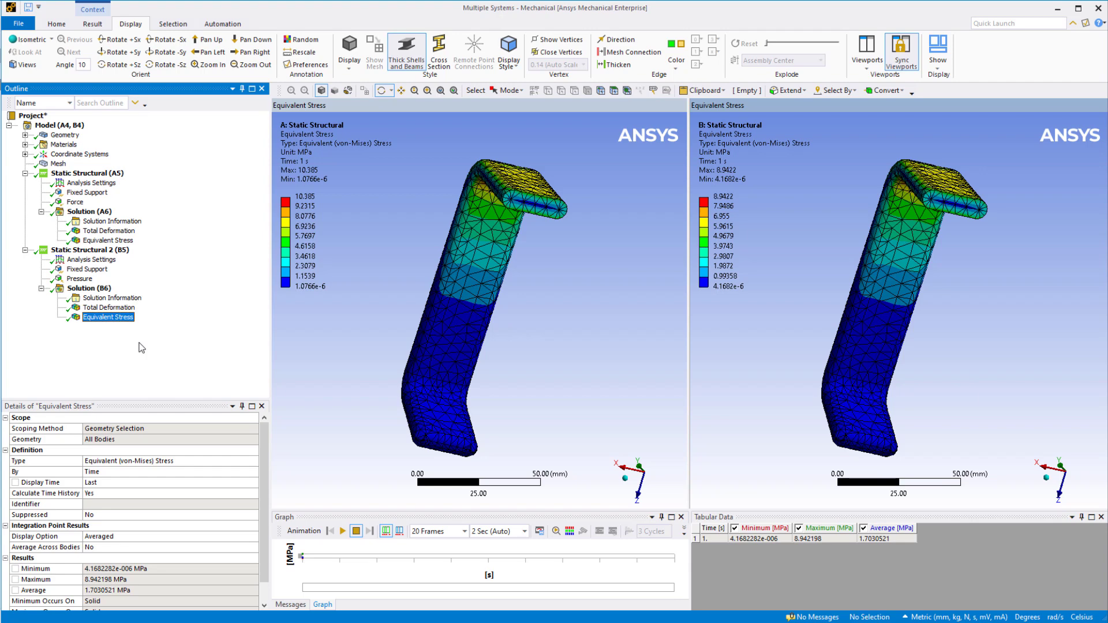
click(95, 195)
drag(96, 199, 104, 214)
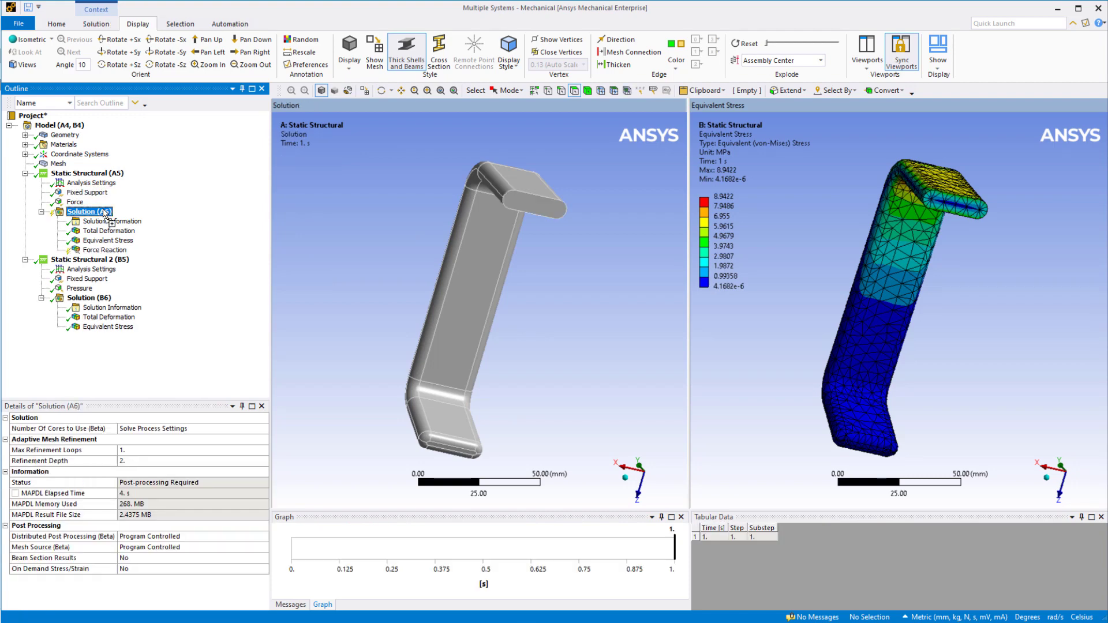
- Evaluate all results of Solution (A6) and view the Force Reaction of -39.996841 N in Y
right_click(105, 214)
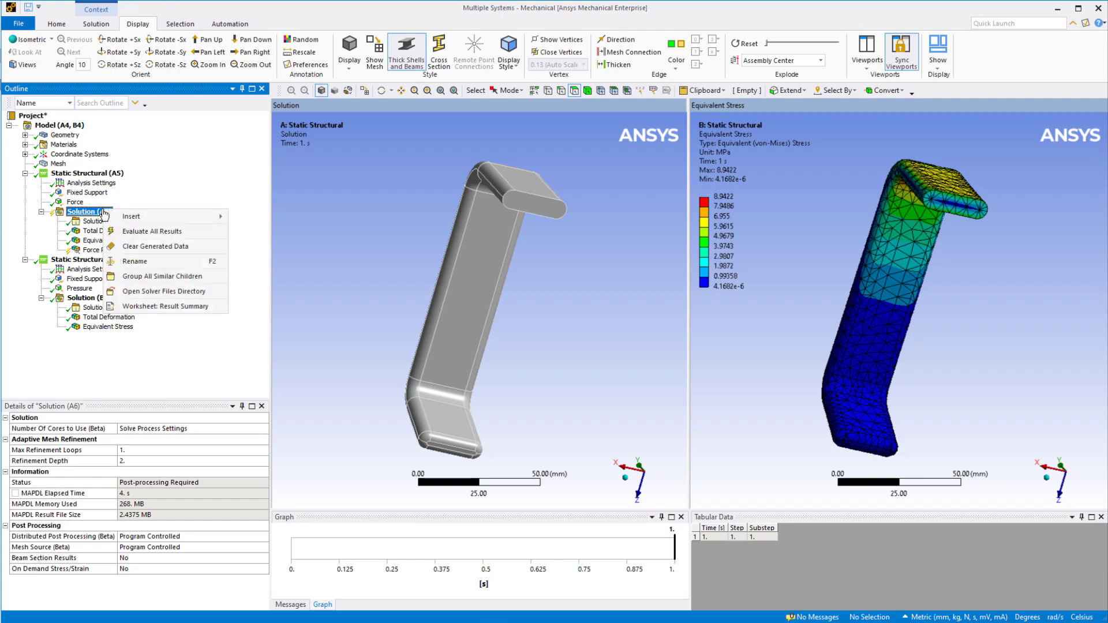
click(144, 234)
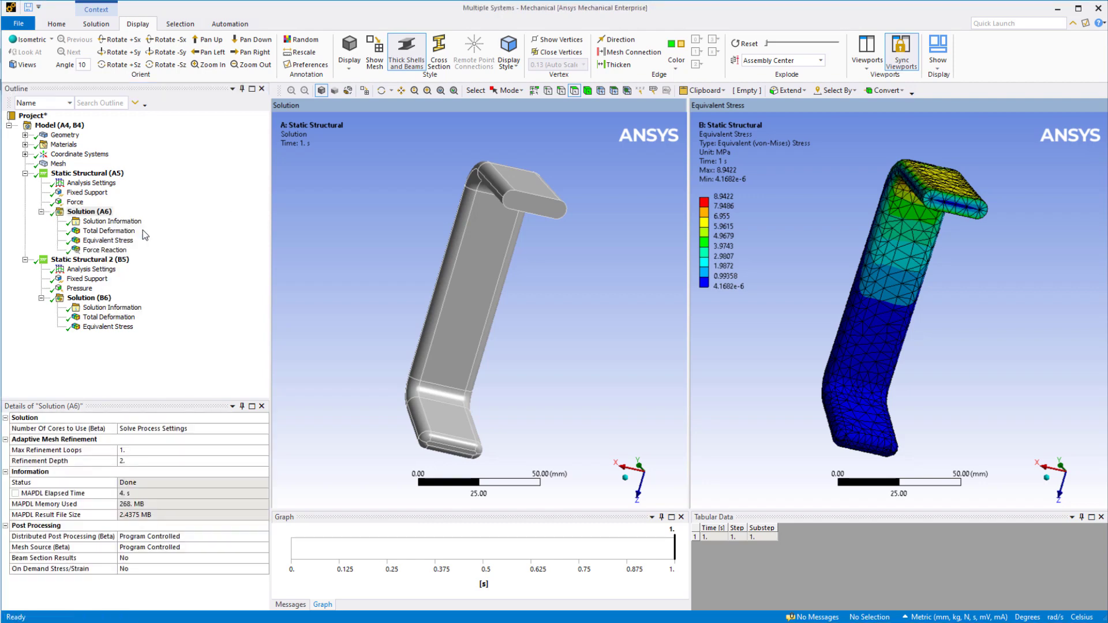
click(121, 252)
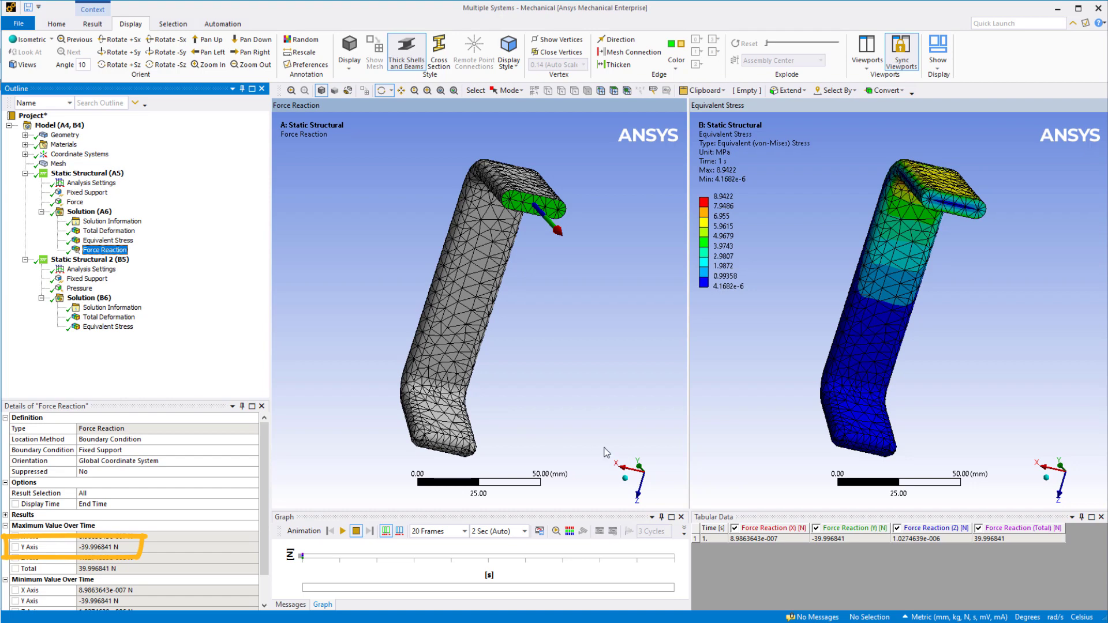
drag(535, 383, 612, 388)
- Add a Force Reaction for the second system's fixed support and evaluate all Solution (B6) results
click(754, 362)
click(86, 279)
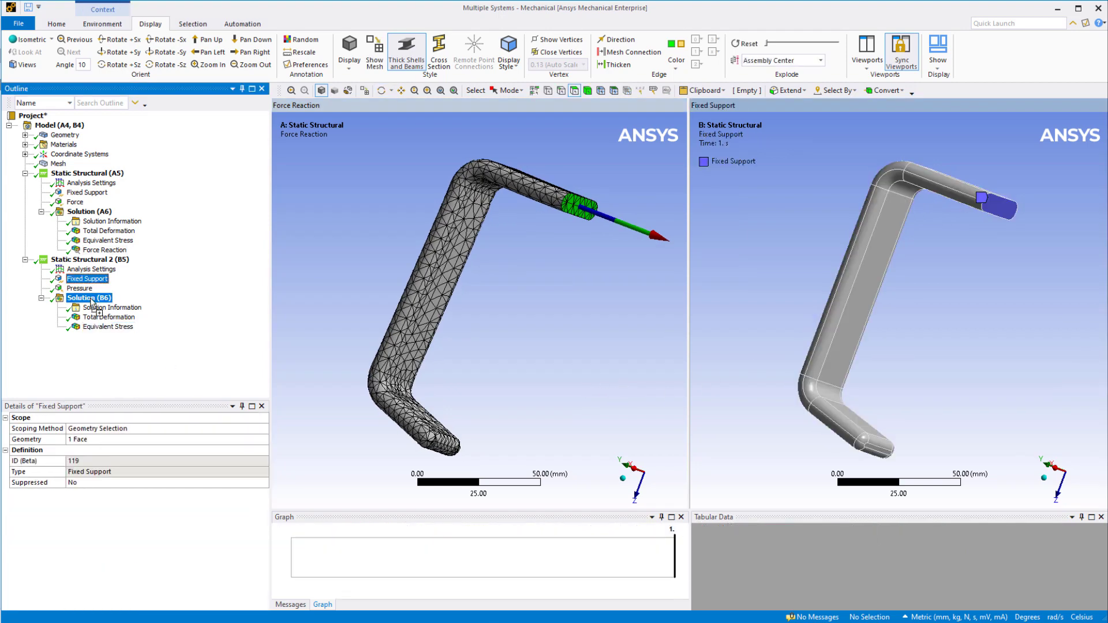
click(81, 297)
right_click(81, 298)
click(128, 319)
- Check the second Force Reaction reads -34.407768 N in Y, then select Static Structural 2's Pressure
click(113, 337)
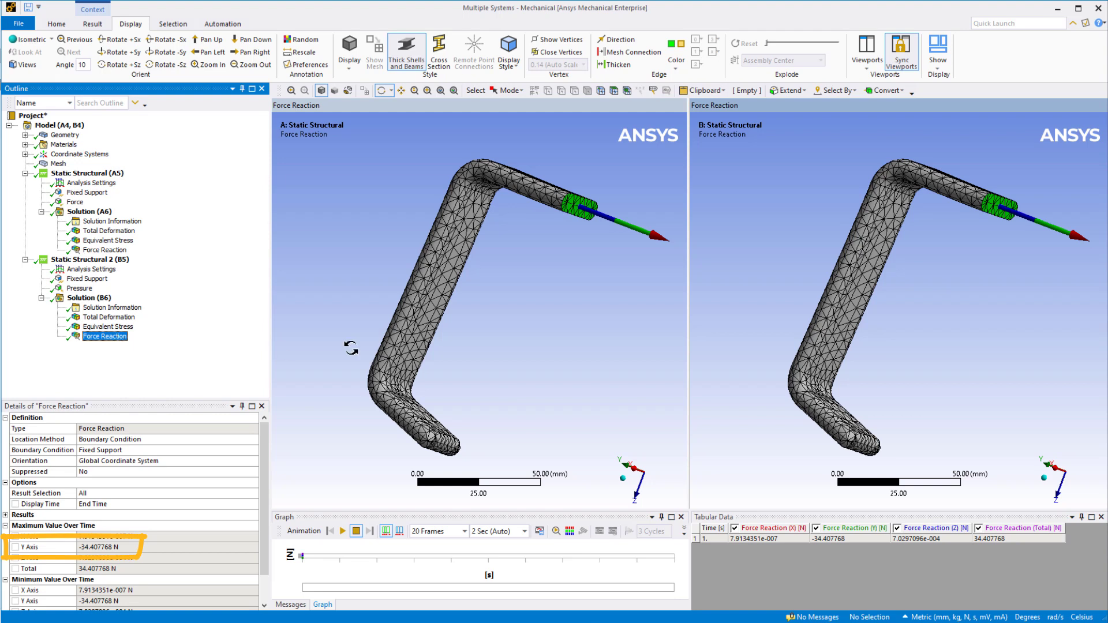
click(760, 257)
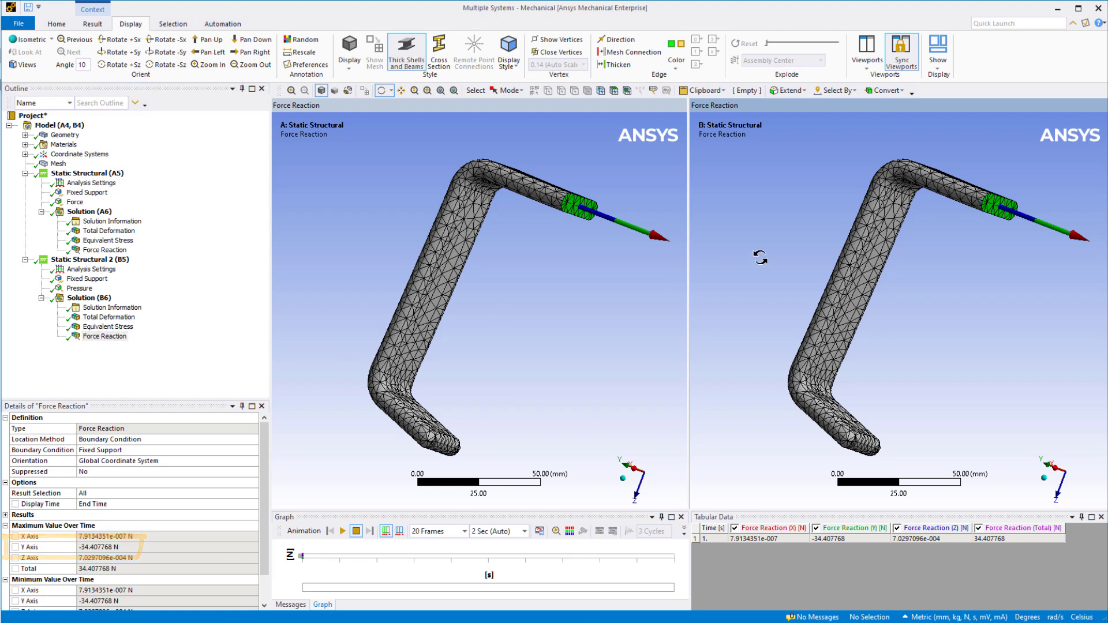
click(79, 288)
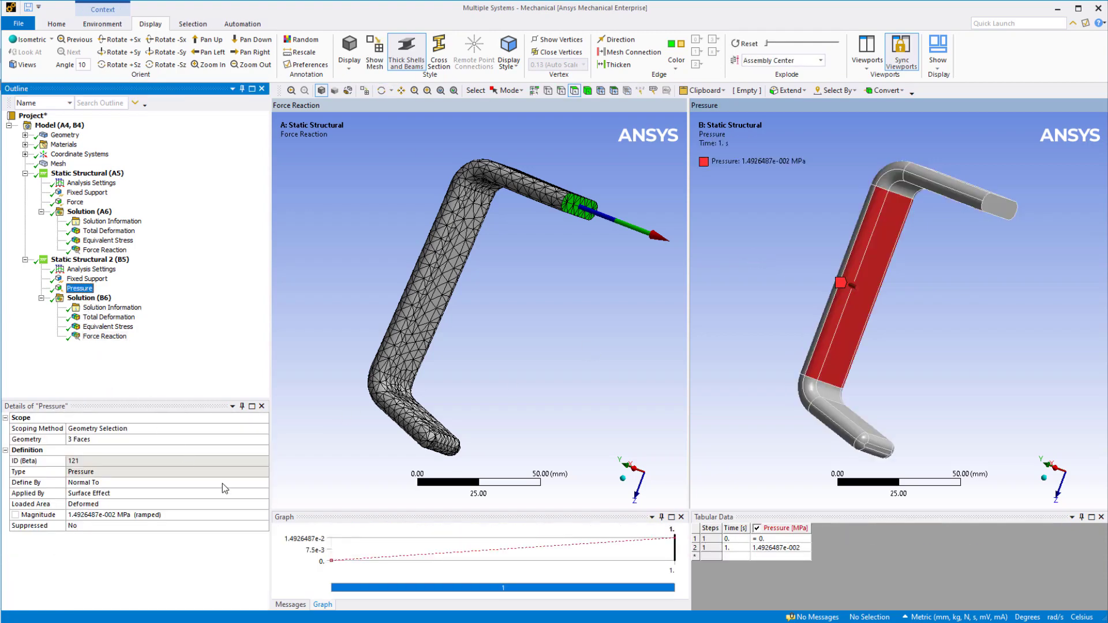
- Switch Static Structural 2's pressure to Components, with Y Component 0.014926487 MPa
click(256, 484)
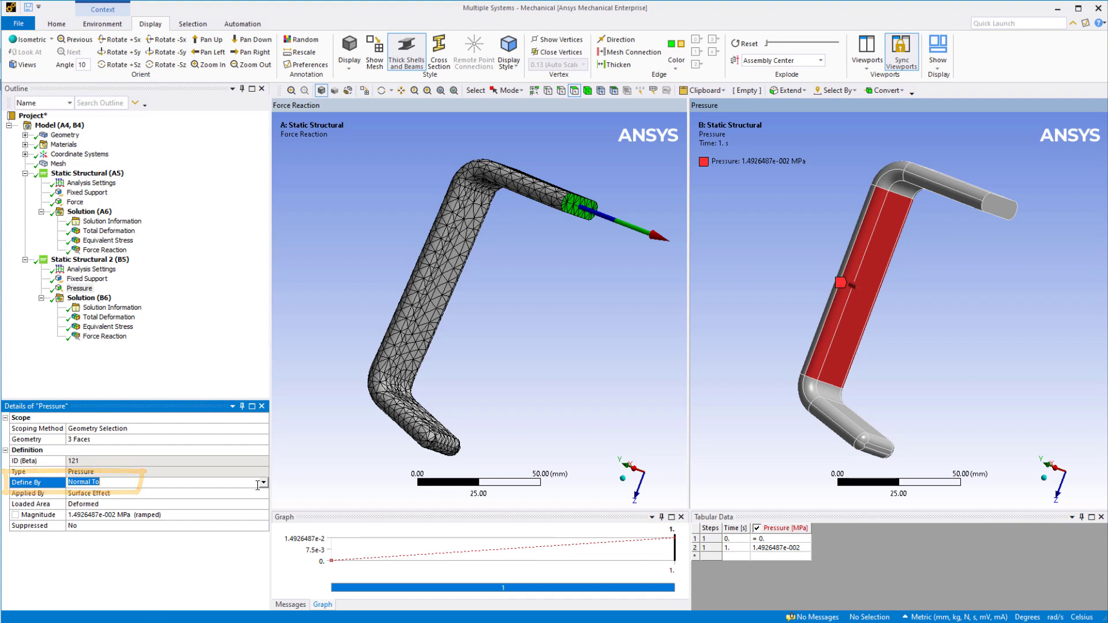
middle_drag(753, 322, 796, 325)
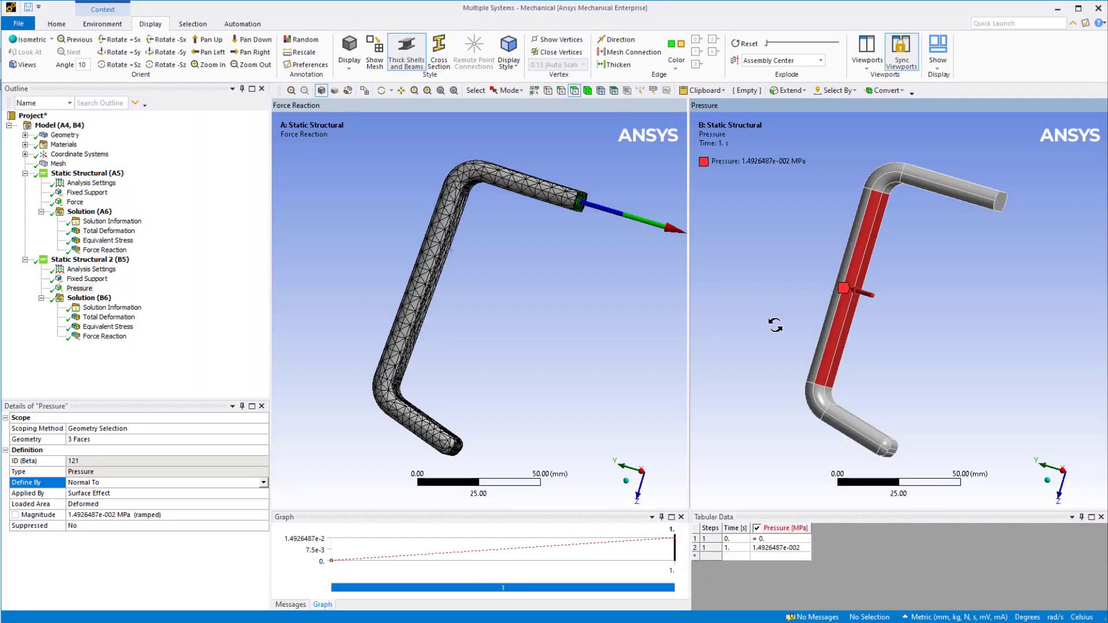
click(261, 485)
click(255, 494)
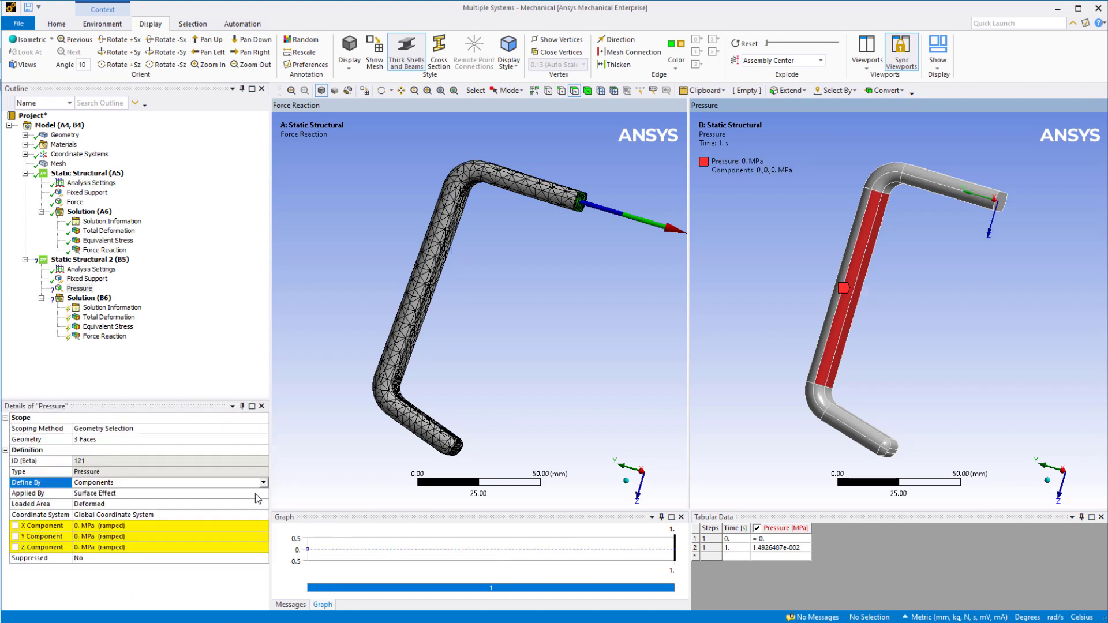
click(86, 537)
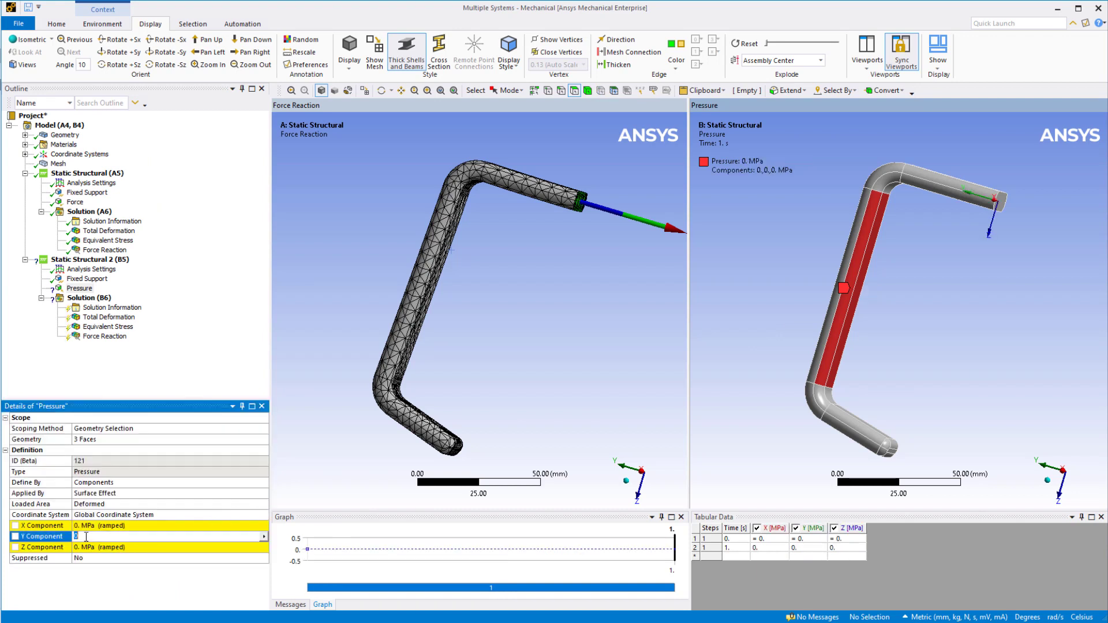
text(0.014926487)
key(Return)
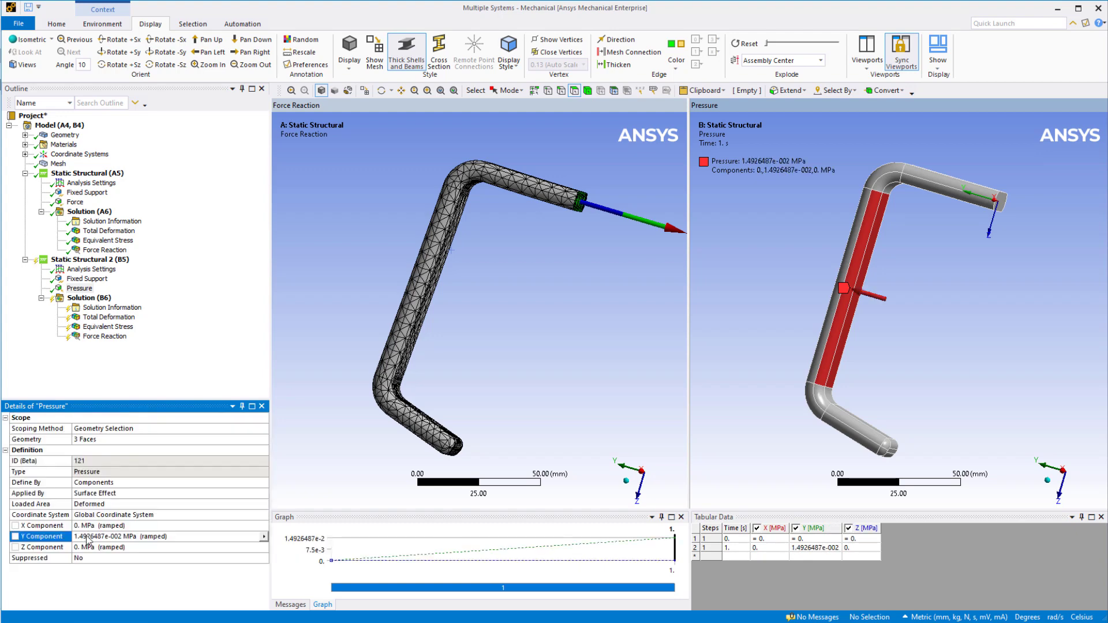
middle_drag(897, 293, 901, 312)
- Re-solve Solution (B6) so its Force Reaction reads -40.010171 N in Y
click(93, 299)
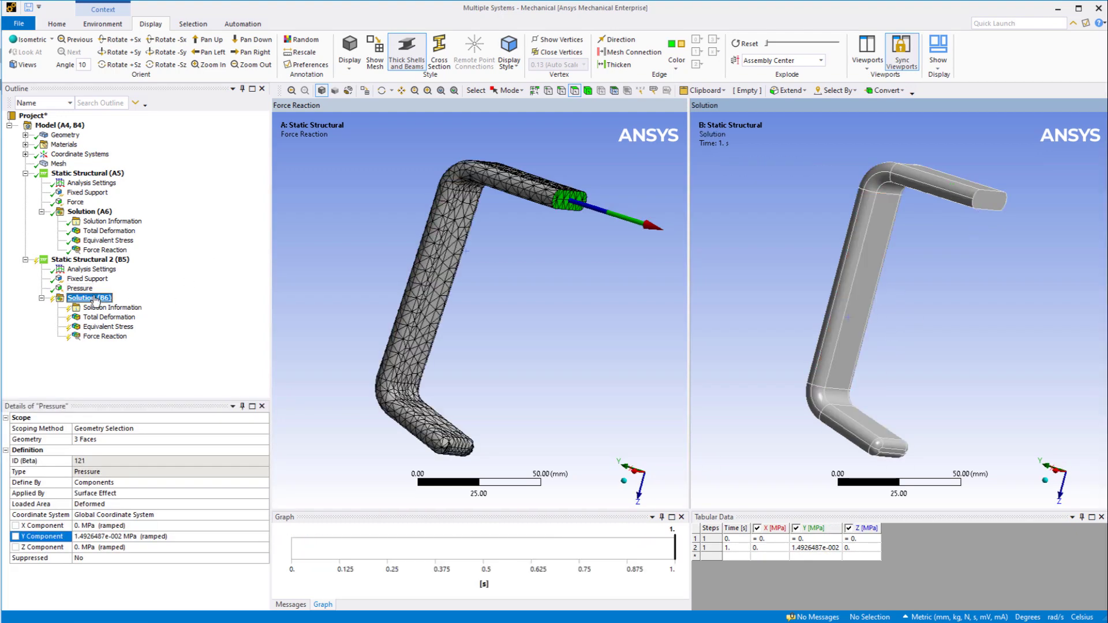
right_click(95, 299)
click(131, 325)
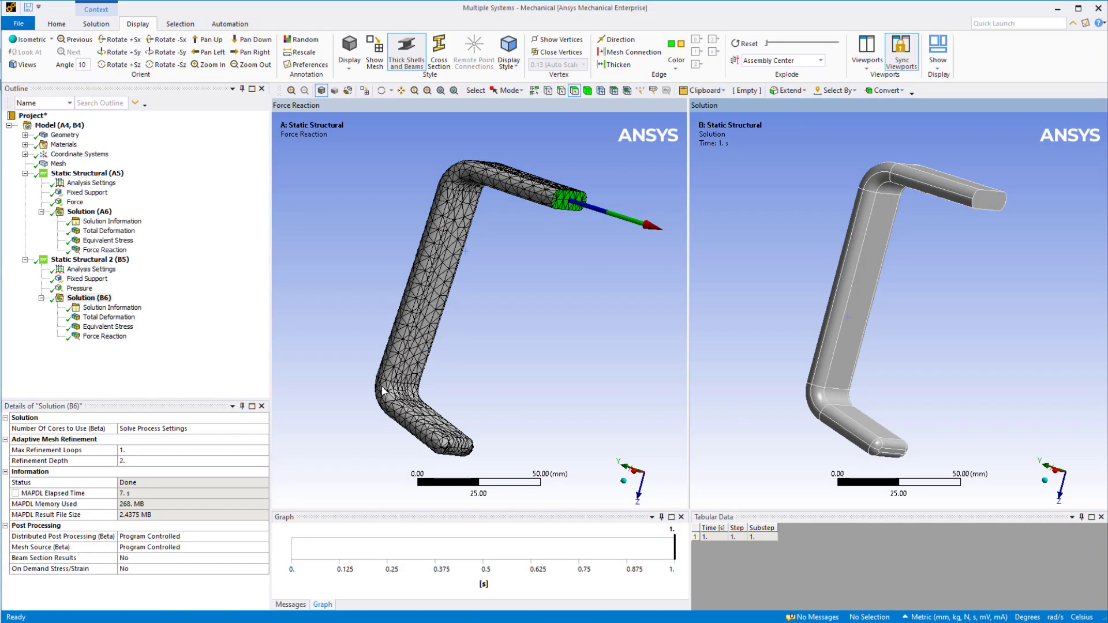
click(89, 337)
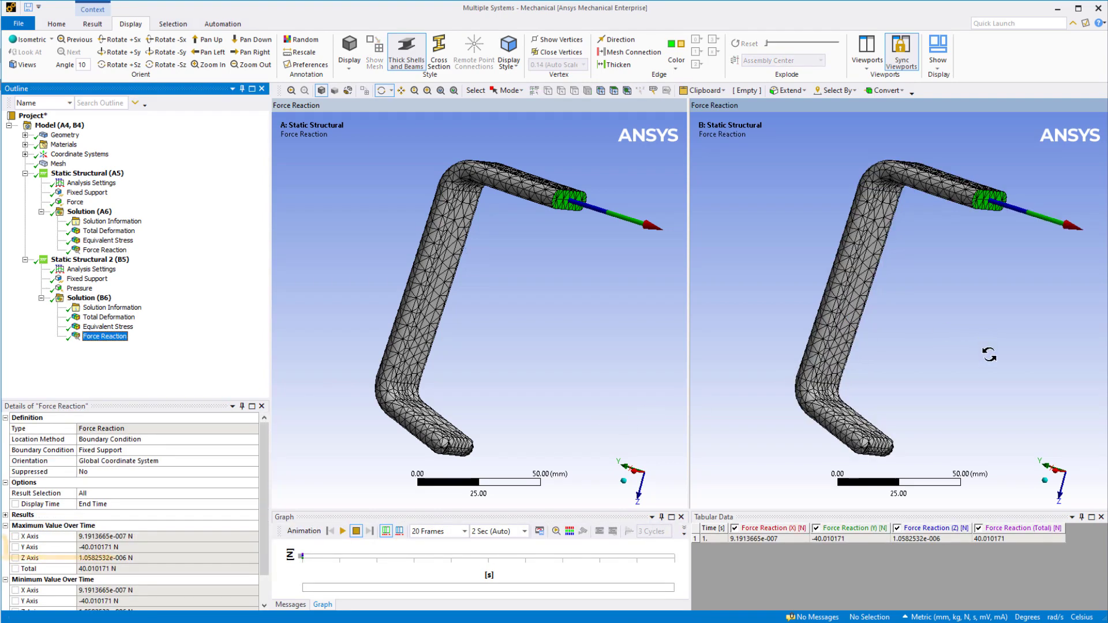
mouse_move(989, 354)
mouse_down()
mouse_move(941, 355)
mouse_move(959, 349)
mouse_move(970, 374)
mouse_move(986, 376)
mouse_up()
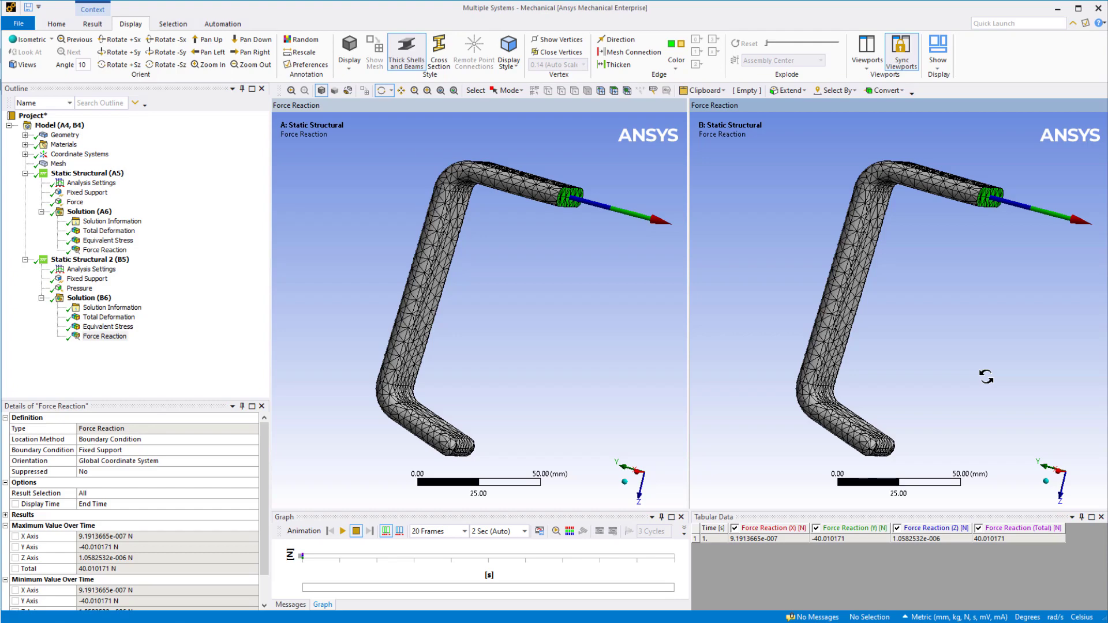
- Compare both systems' Force Reactions, then show Equivalent Stress in each viewport
click(493, 323)
key(Up)
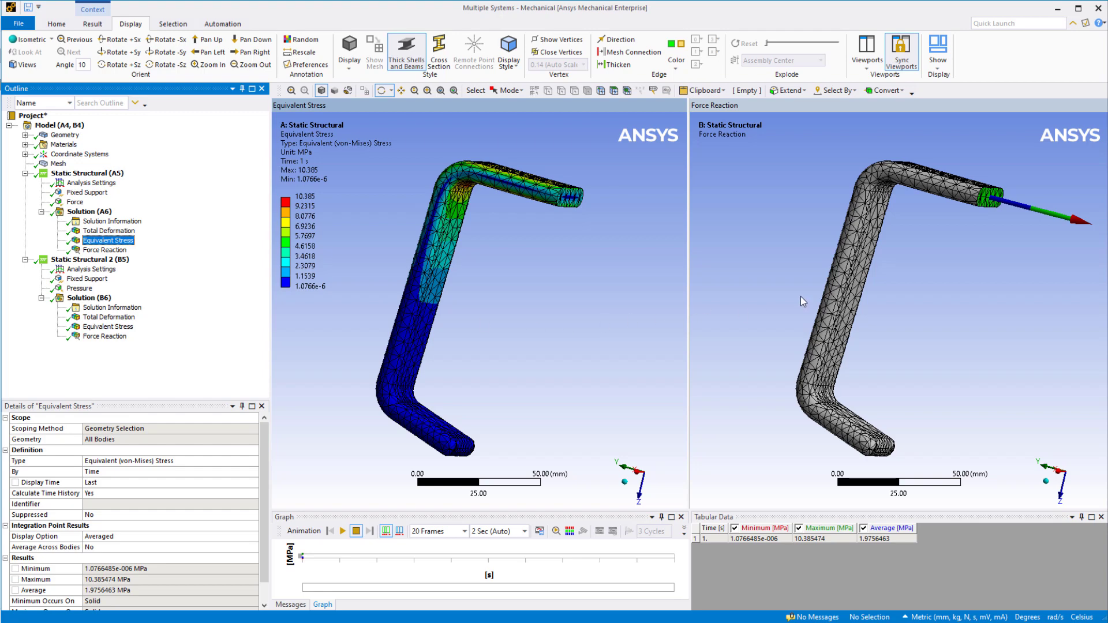
click(765, 289)
key(Up)
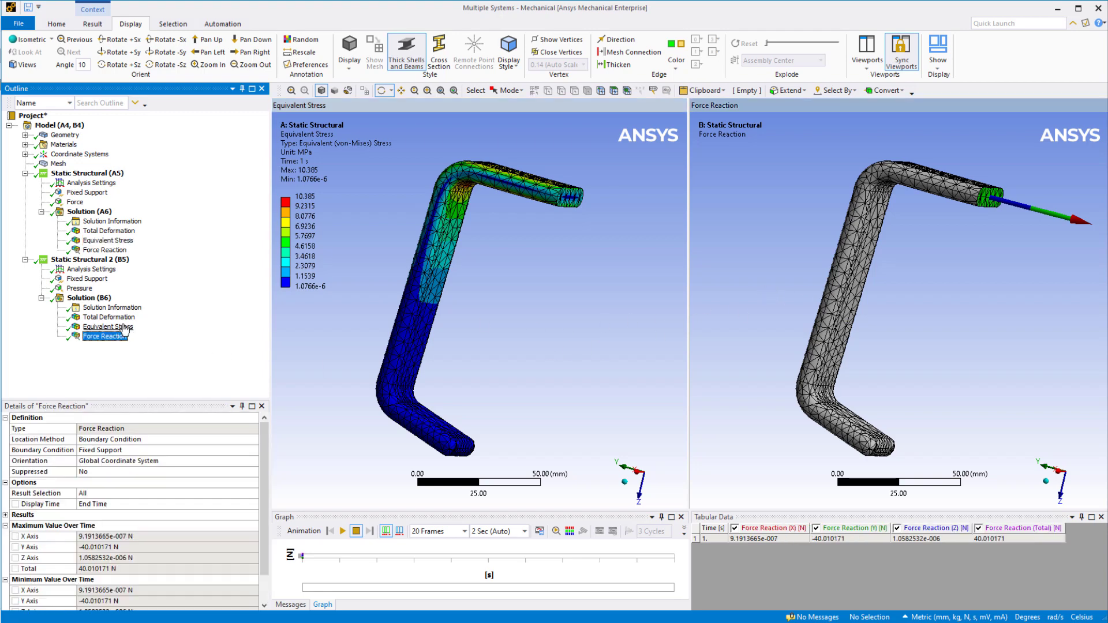